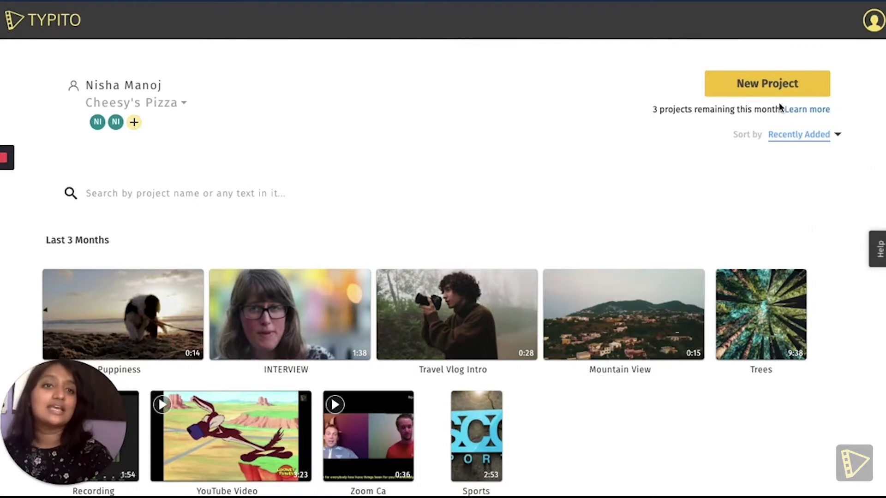
Start a new project in the Instagram 9:16 Vertical format.
left_click(755, 84)
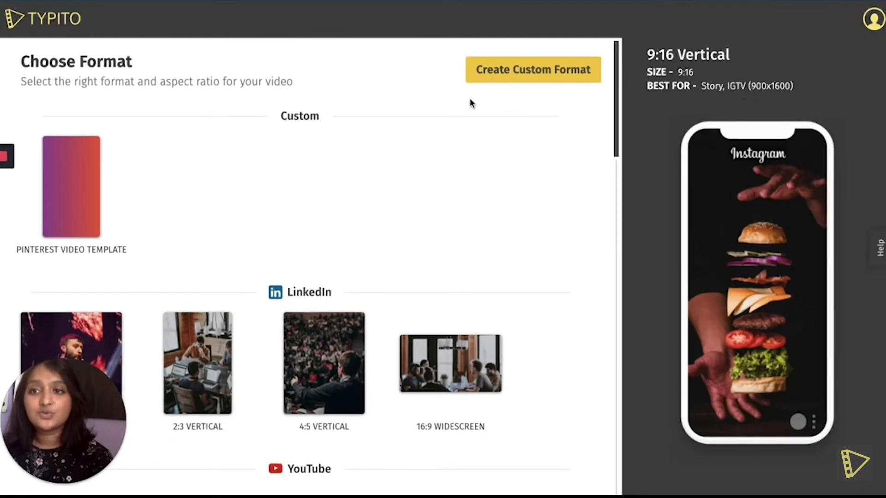
scroll(478, 180, "down", 3)
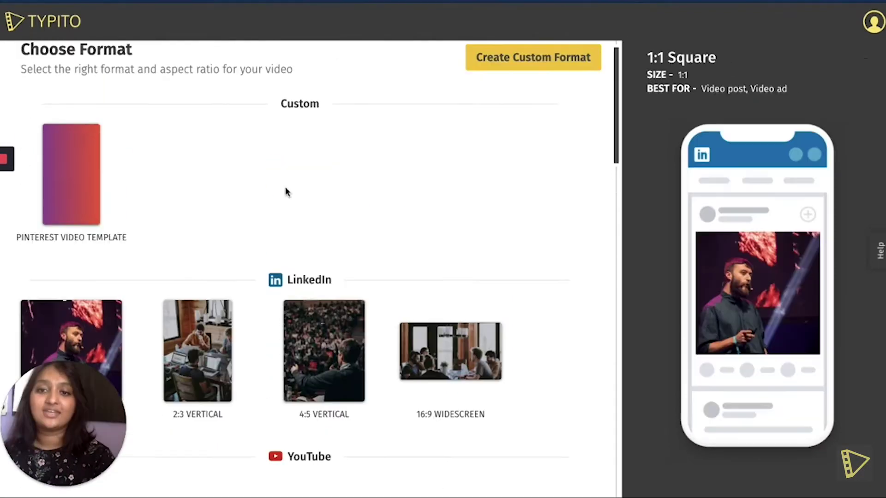
scroll(286, 192, "down", 3)
scroll(374, 150, "down", 8)
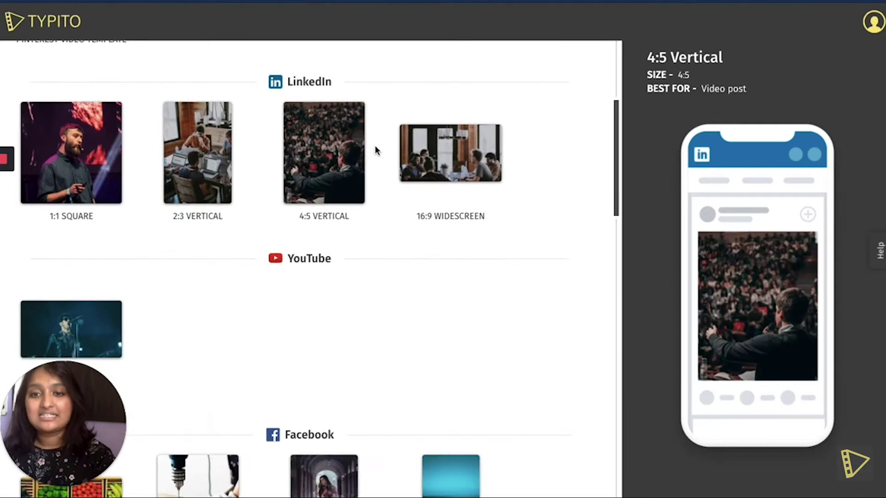
scroll(418, 318, "down", 5)
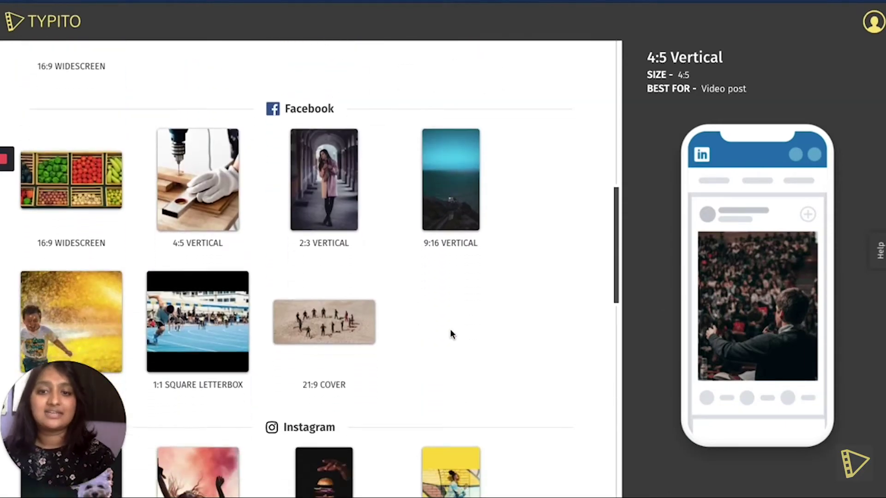
mouse_move(328, 233)
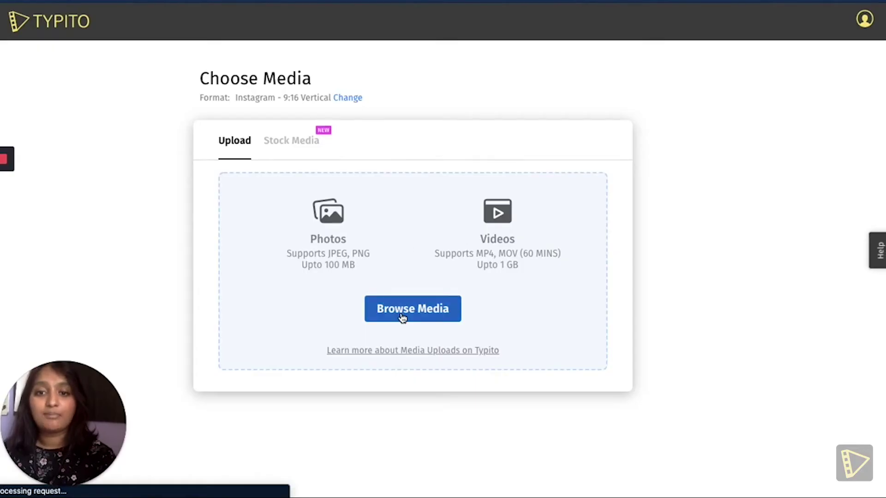
Upload all seven jpg travel photos and create the project from them.
left_click(403, 319)
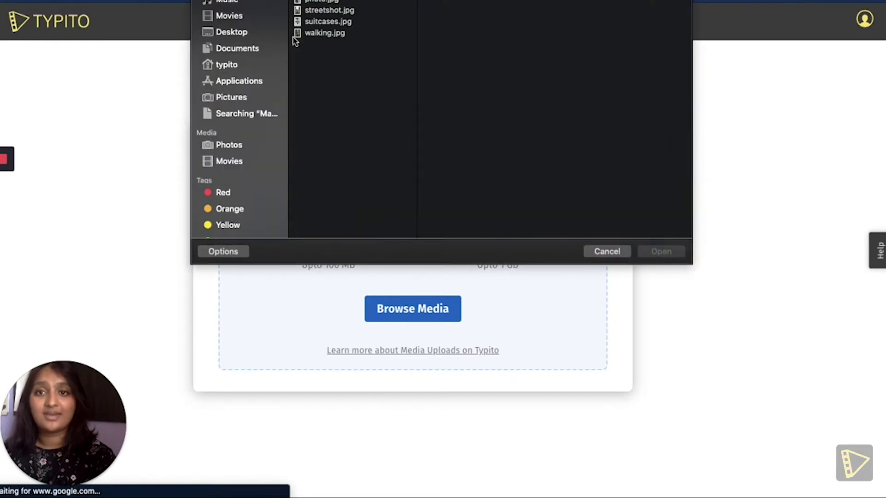
left_click_drag(359, 93, 332, 2)
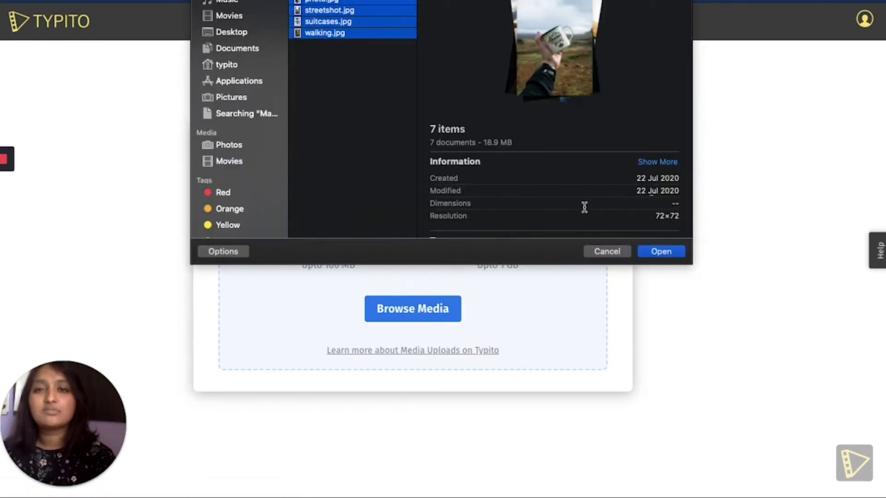
left_click(659, 252)
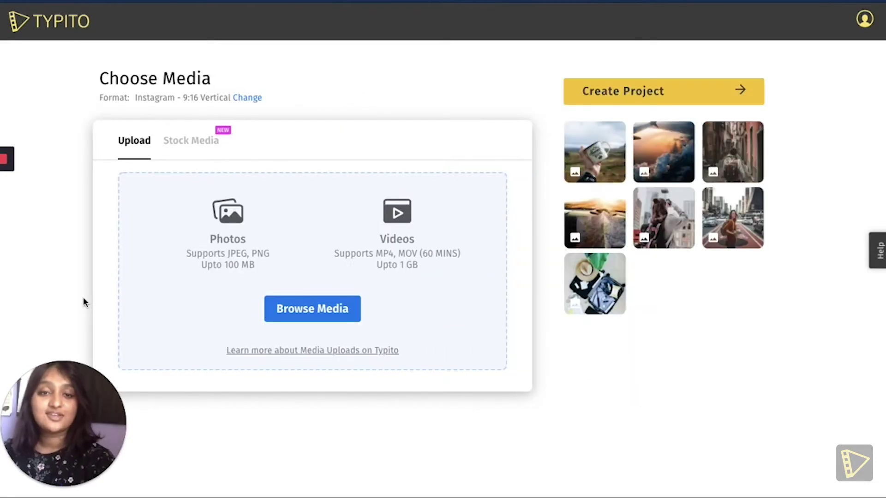
left_click(681, 91)
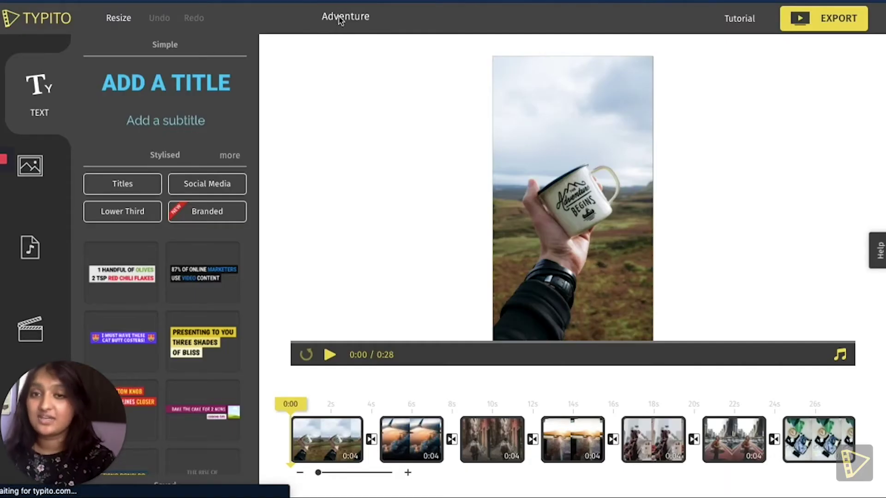
Rename the project from 'Adventure' to 'Travel Vlog'.
left_click(345, 14)
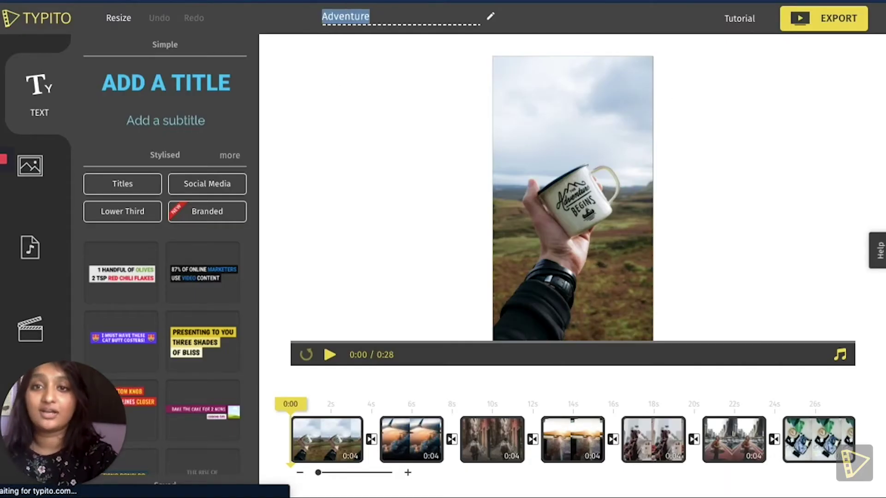
key("BackSpace")
type("Ty")
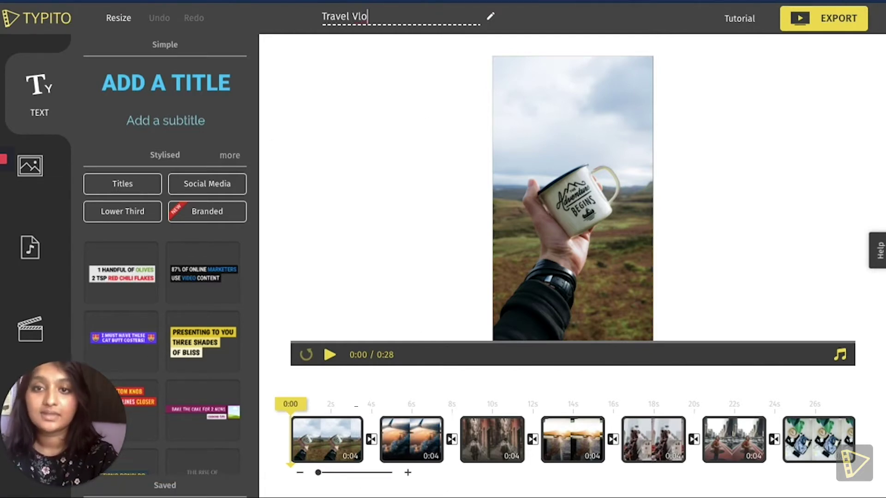
left_click(389, 97)
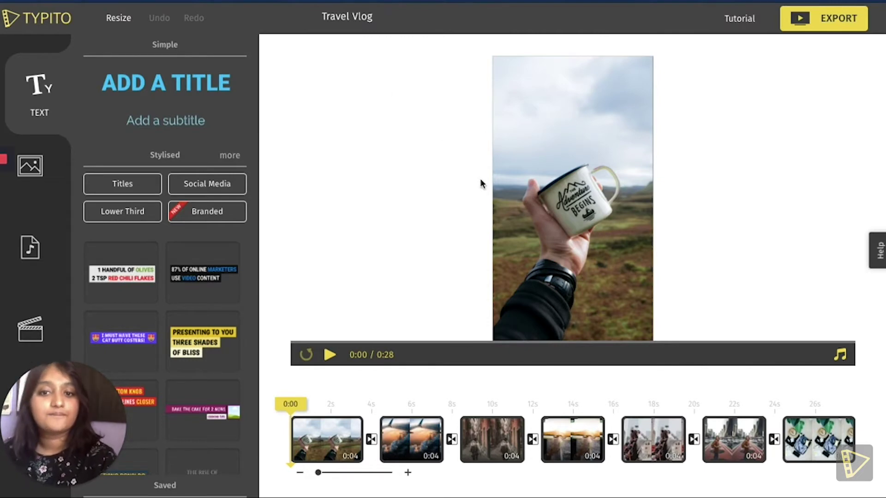
Rearrange the photo clips on the timeline, moving the mug clip to second place.
left_click(327, 412)
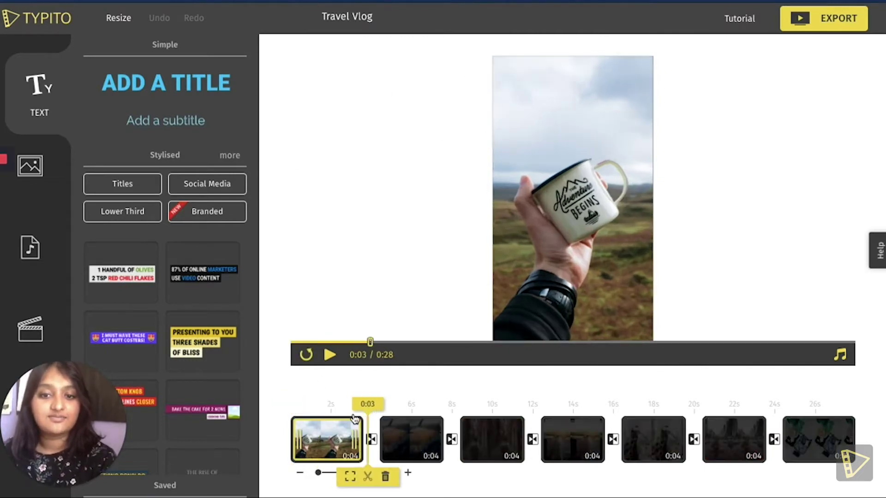
left_click(453, 438)
left_click(529, 441)
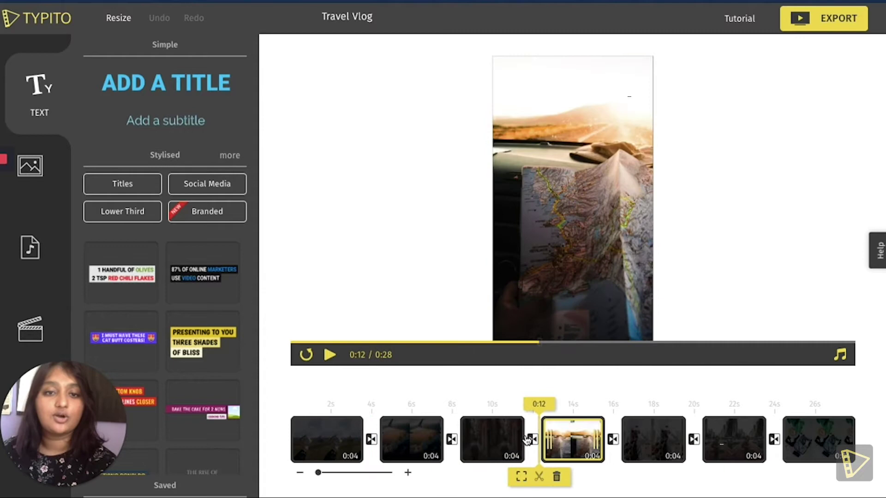
left_click(309, 436)
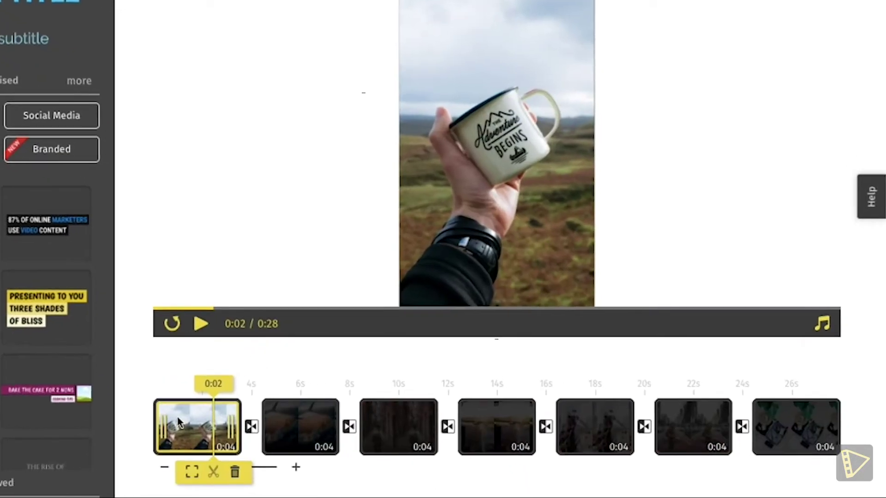
left_click(300, 427)
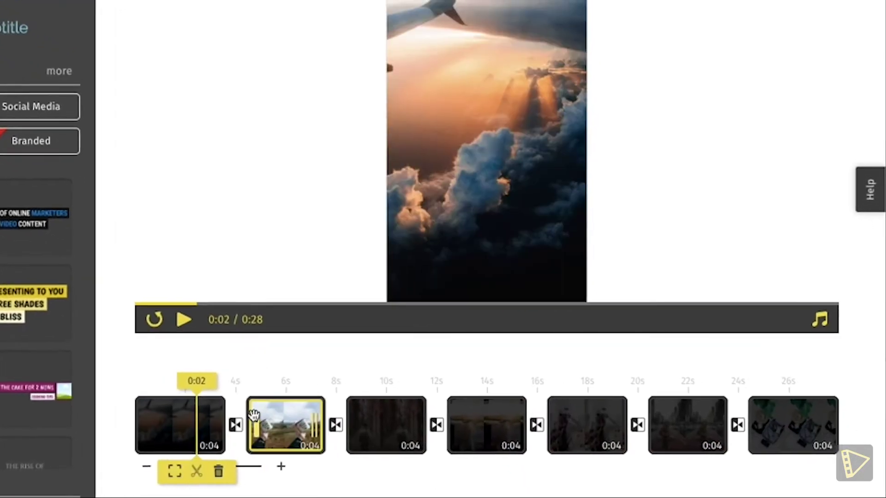
left_click(197, 427)
left_click(799, 415)
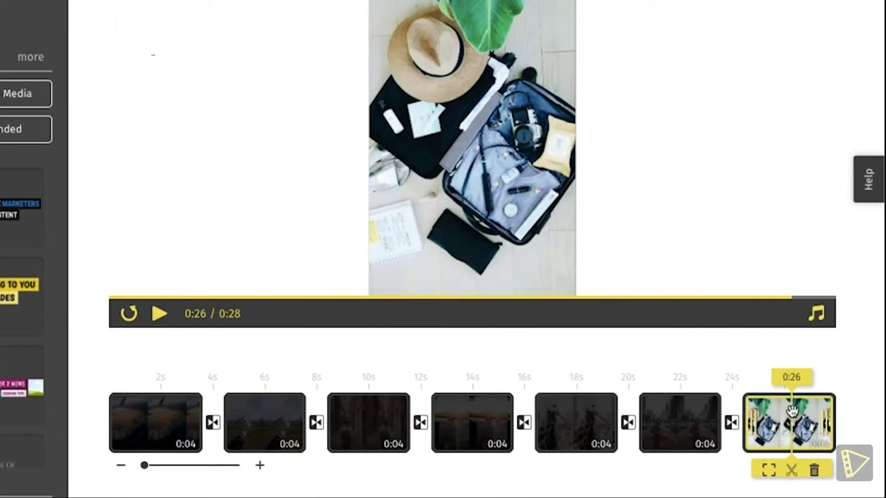
left_click(752, 368)
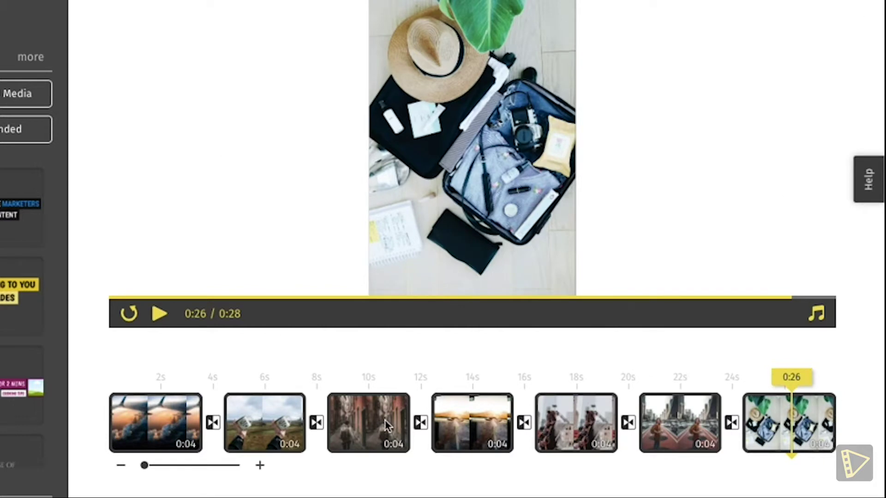
Move the dashboard map clip to the start of the timeline.
left_click(378, 421)
left_click(482, 418)
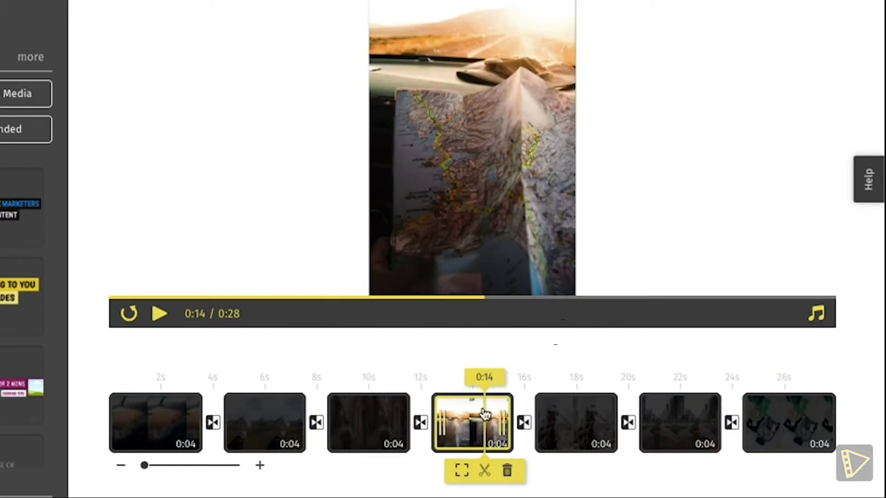
left_click(267, 425)
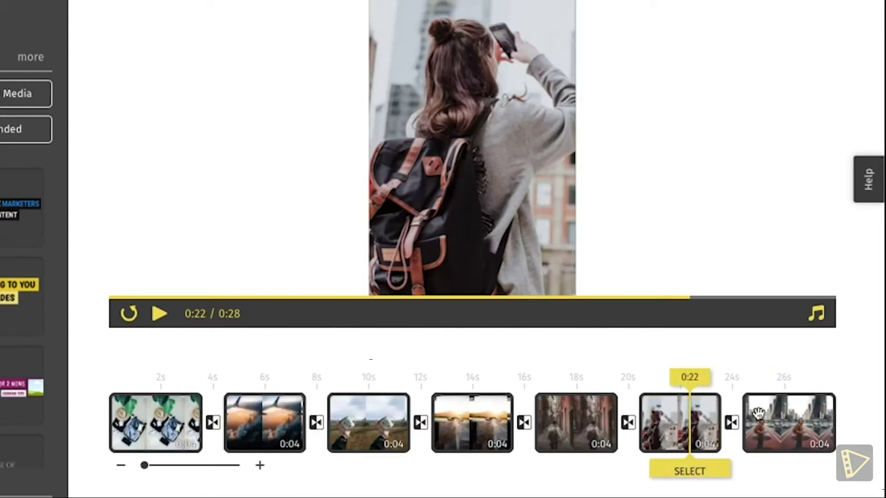
left_click(591, 418)
left_click(460, 419)
left_click(395, 420)
left_click(473, 420)
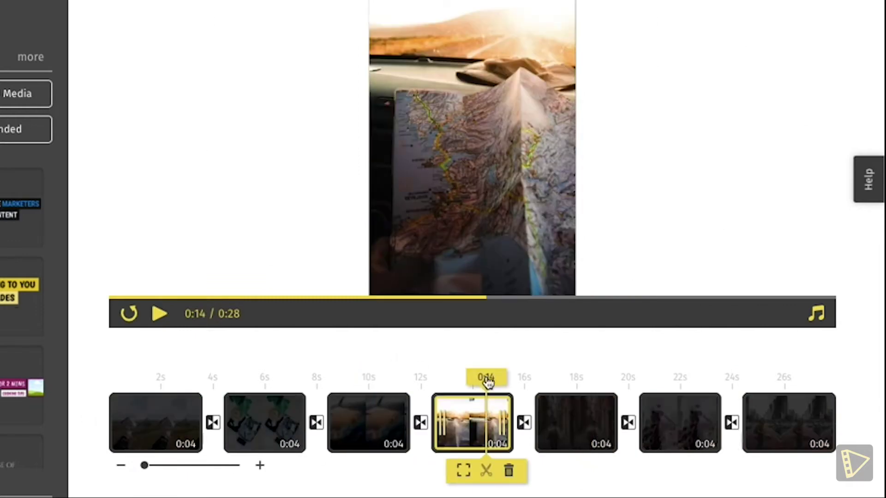
left_click(172, 411)
left_click(369, 411)
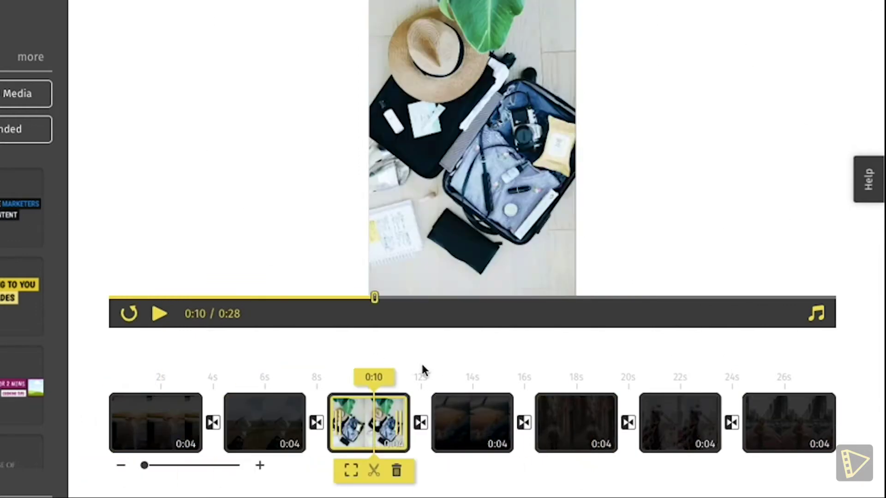
left_click(675, 397)
left_click(784, 416)
left_click(152, 407)
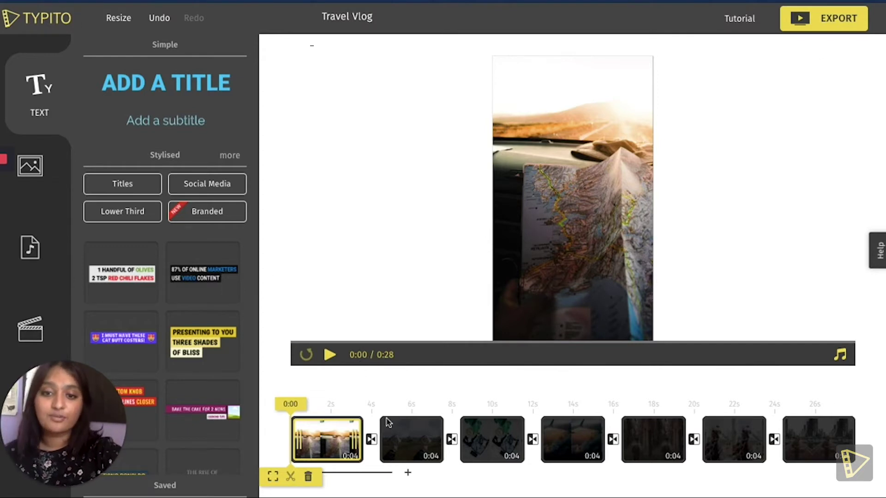
Lengthen the opening map clip to 5 seconds and extend the last clip so the video totals 0:30.
left_click(324, 409)
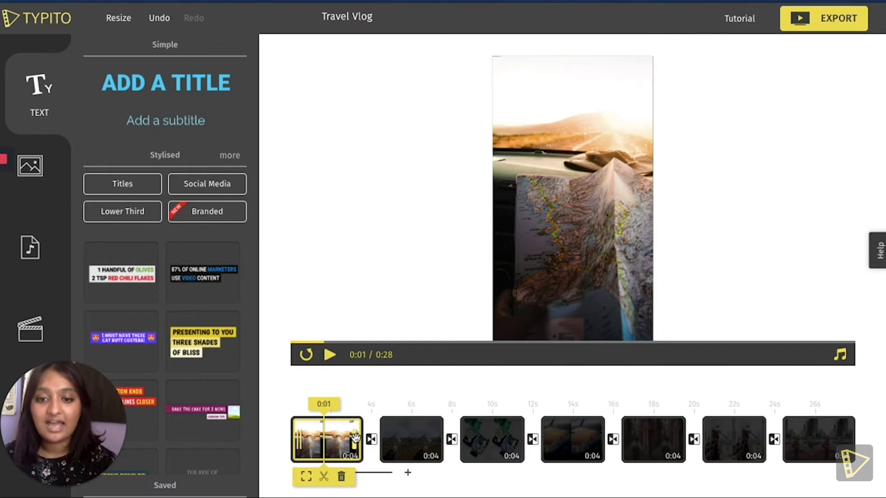
left_click_drag(356, 438, 385, 441)
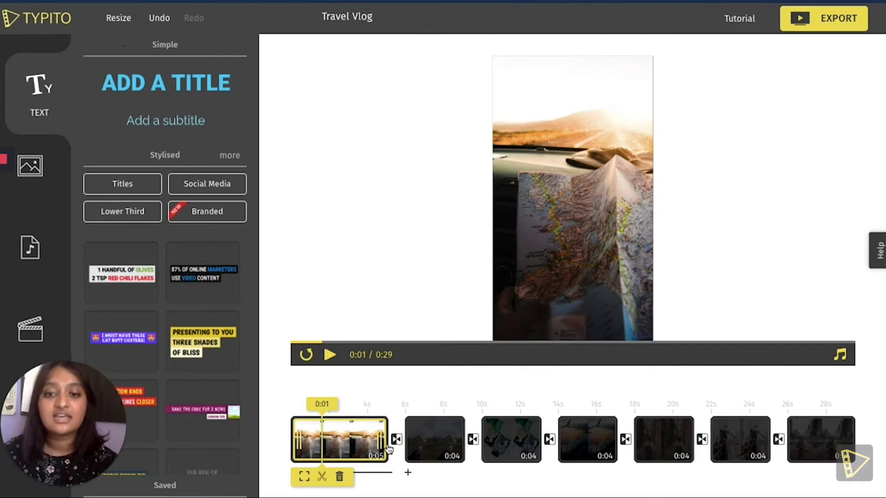
left_click(834, 437)
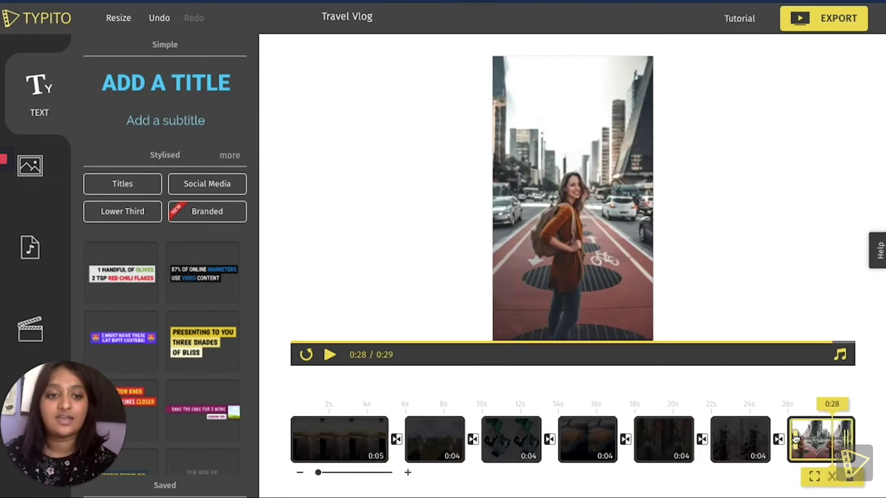
left_click_drag(795, 439, 778, 443)
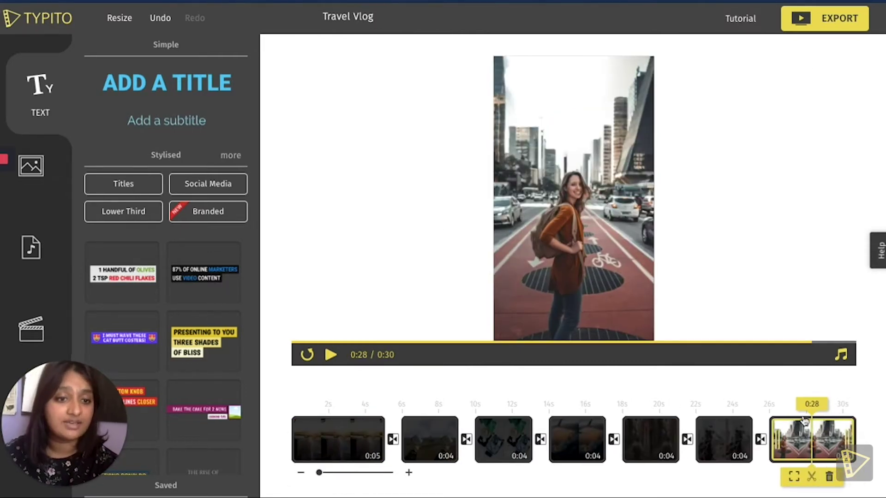
left_click(437, 370)
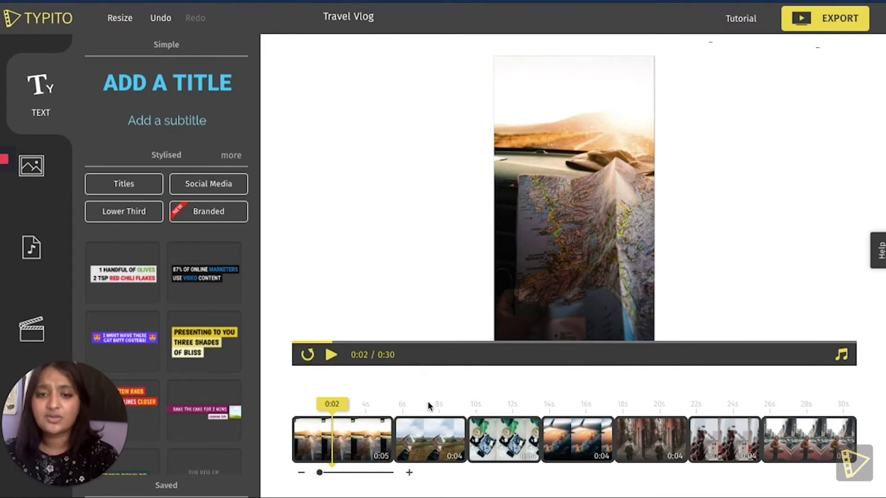
left_click(429, 441)
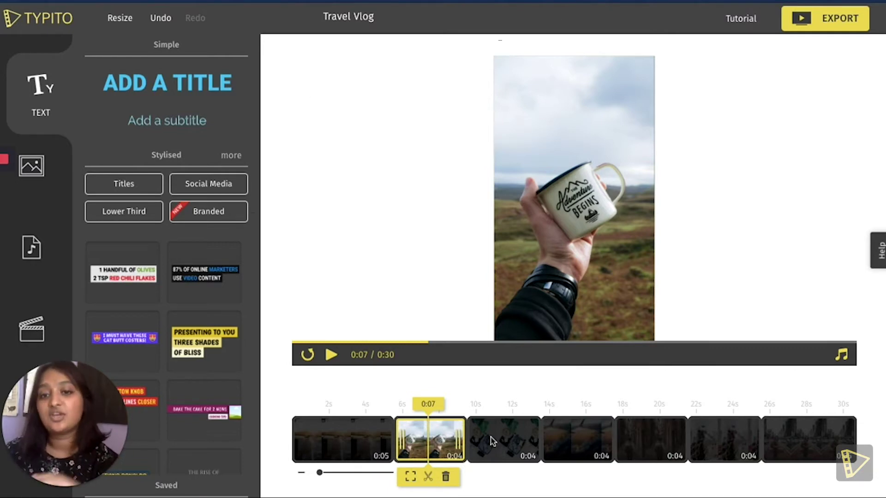
Show the uploaded media library and view the Upload Media options before closing them.
left_click(387, 391)
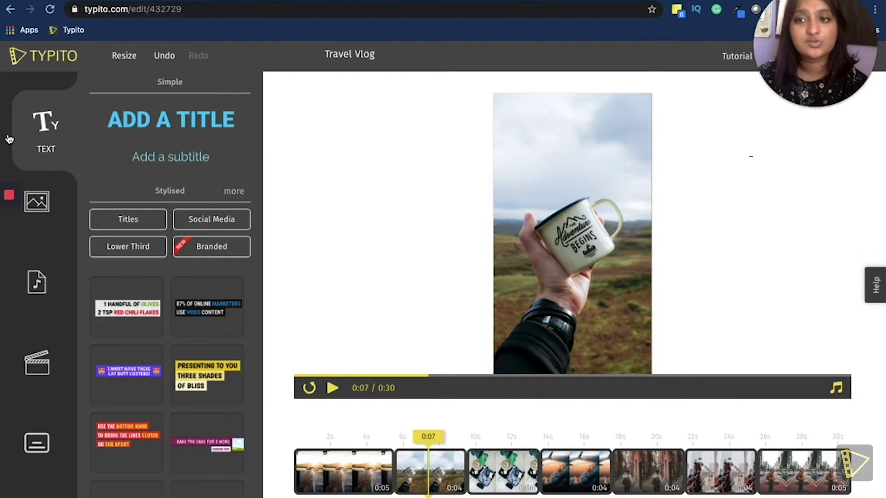
left_click(56, 401)
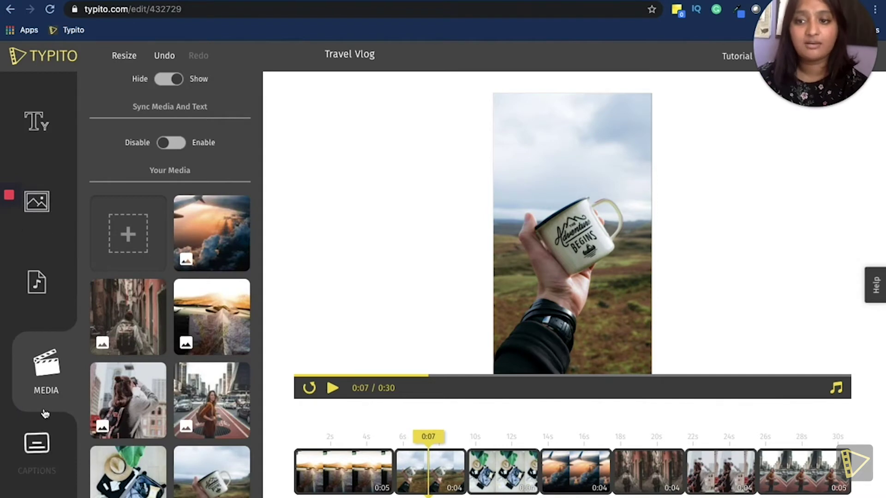
left_click(139, 232)
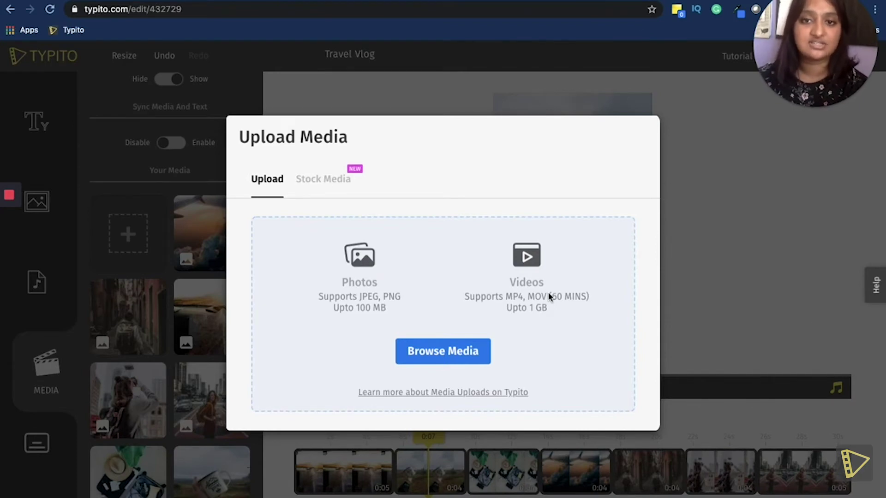
left_click(706, 202)
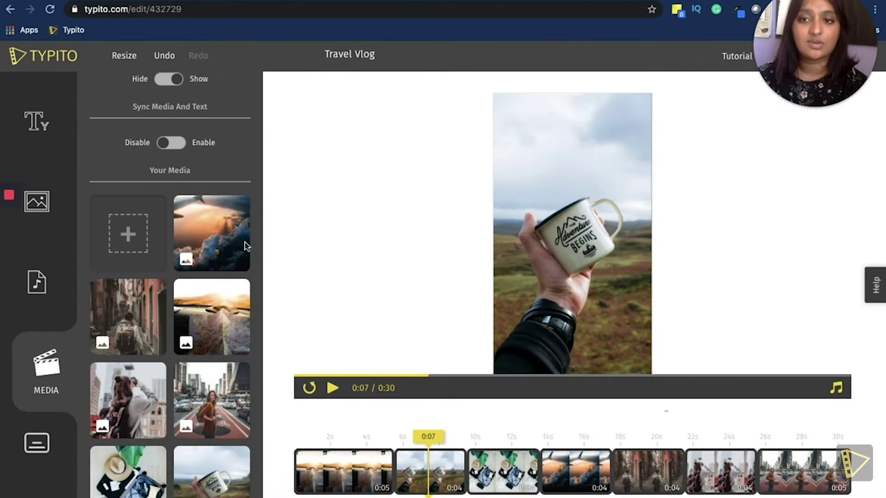
scroll(246, 247, "up", 4)
scroll(198, 254, "down", 2)
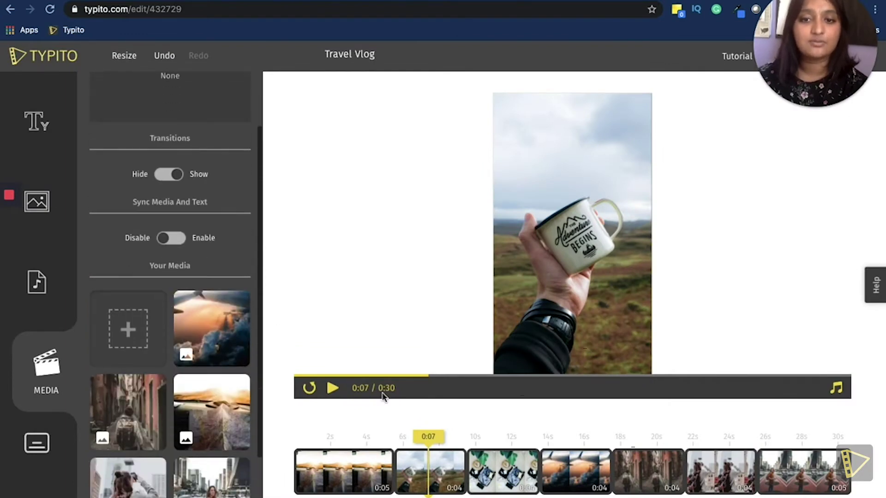
left_click(344, 434)
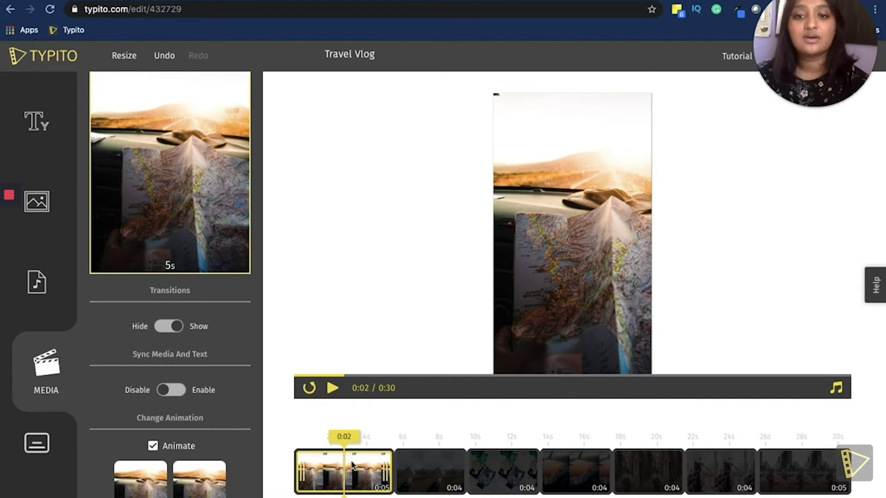
Give the opening map clip the Zoom Out animation.
scroll(240, 433, "down", 4)
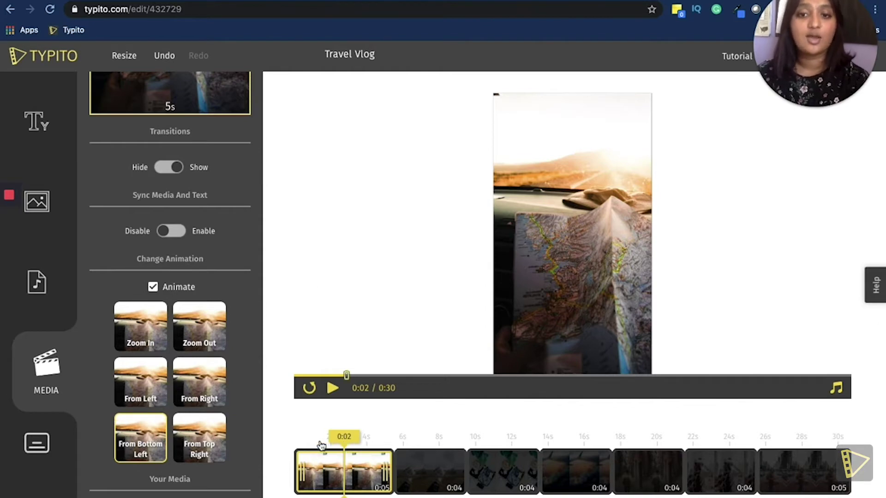
left_click(344, 444)
mouse_move(342, 443)
left_mouse_down()
mouse_move(434, 440)
mouse_move(349, 443)
left_mouse_up()
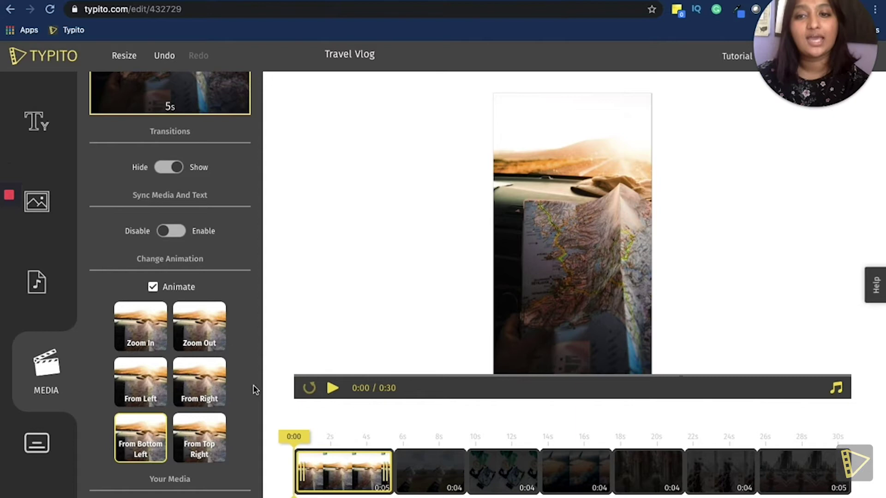
left_click(206, 340)
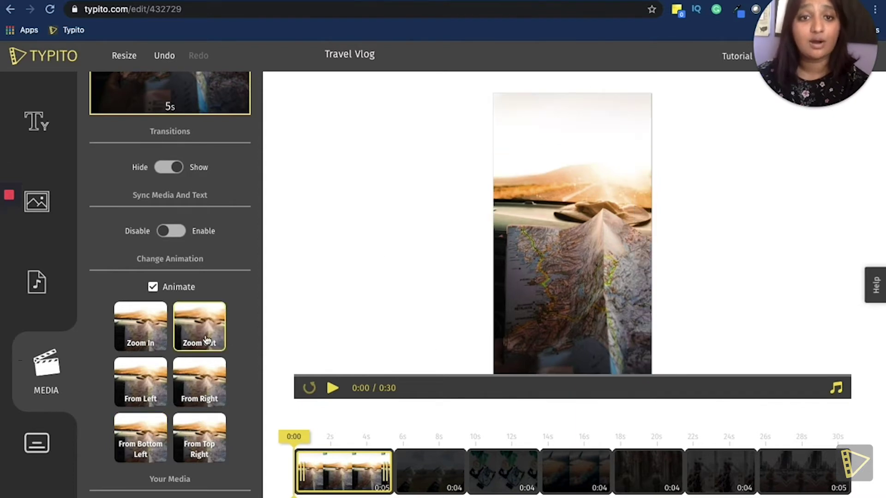
Play the video from 0:06 to preview the result.
left_click(308, 454)
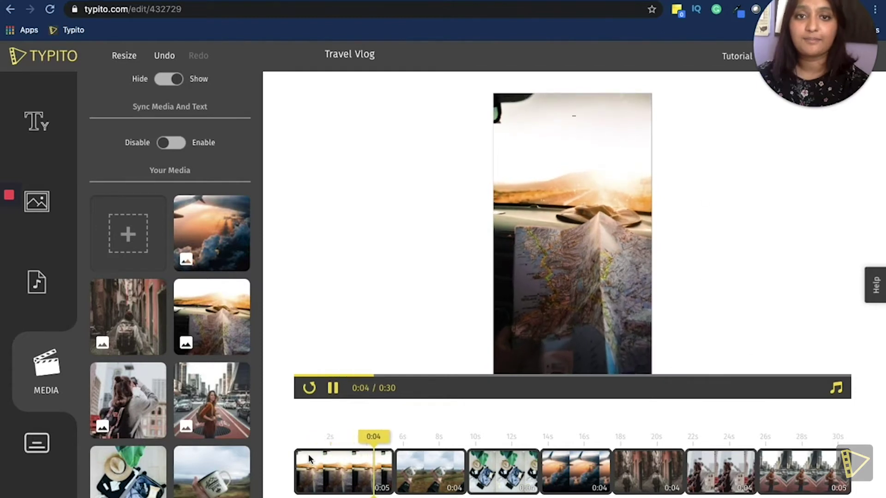
left_click(308, 454)
left_click(413, 443)
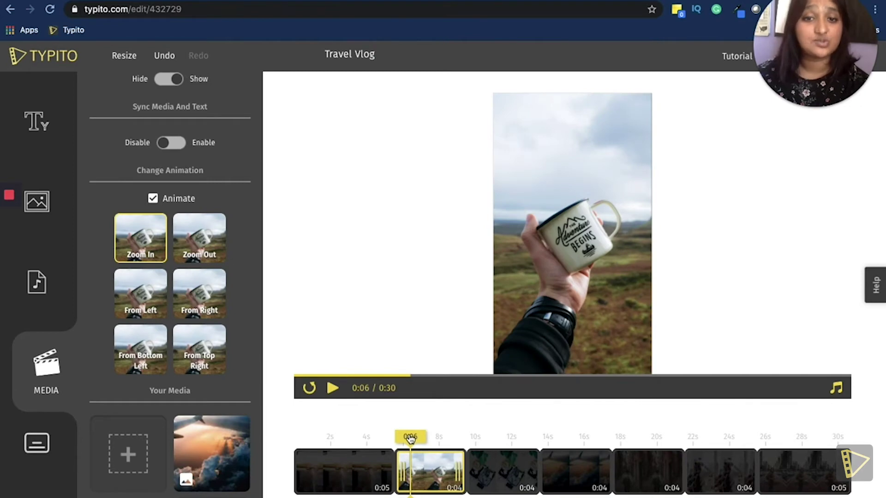
key("space")
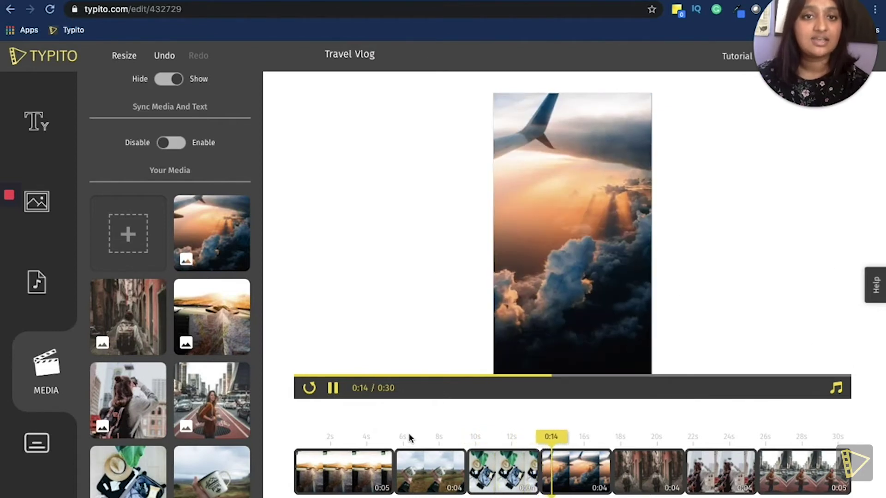
Zoom out the airplane-wing photo and shift it up, leaving a black band at the bottom.
key("space")
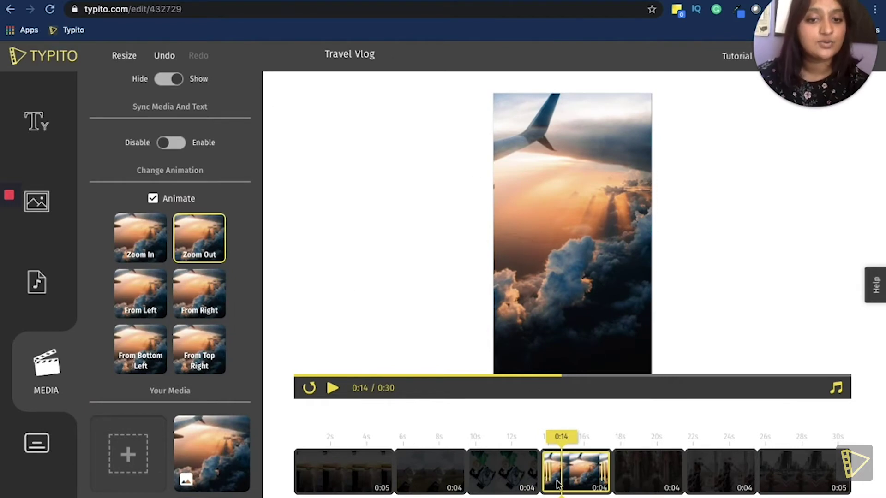
left_click(549, 461)
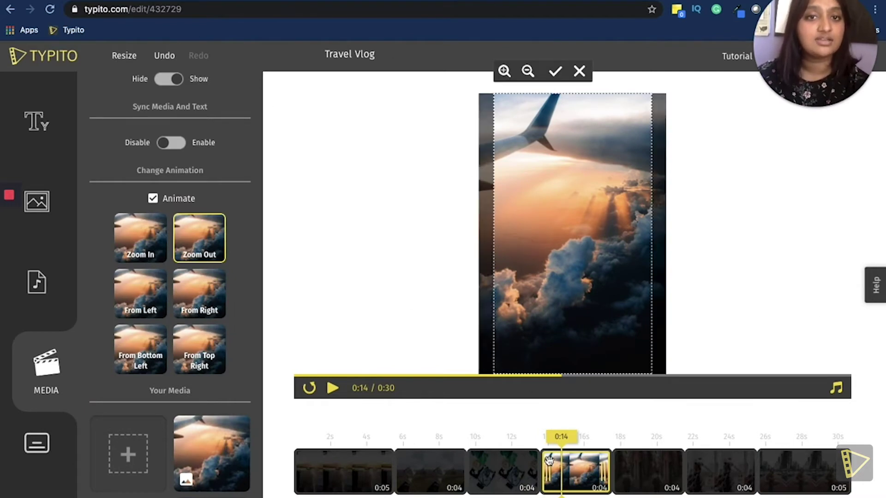
left_click(524, 75)
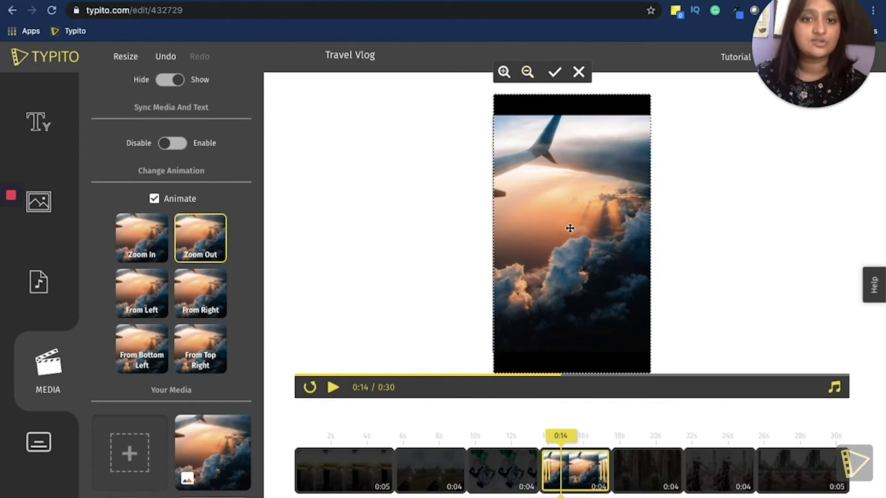
left_click_drag(569, 228, 571, 203)
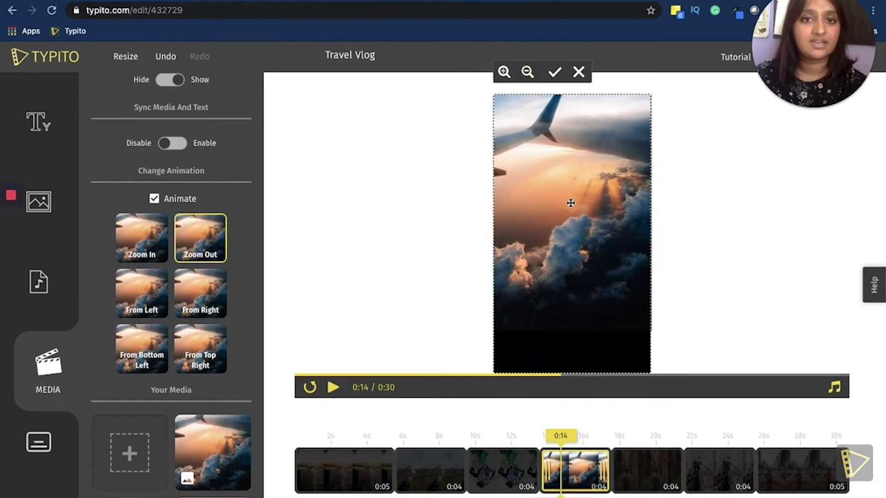
left_click(555, 72)
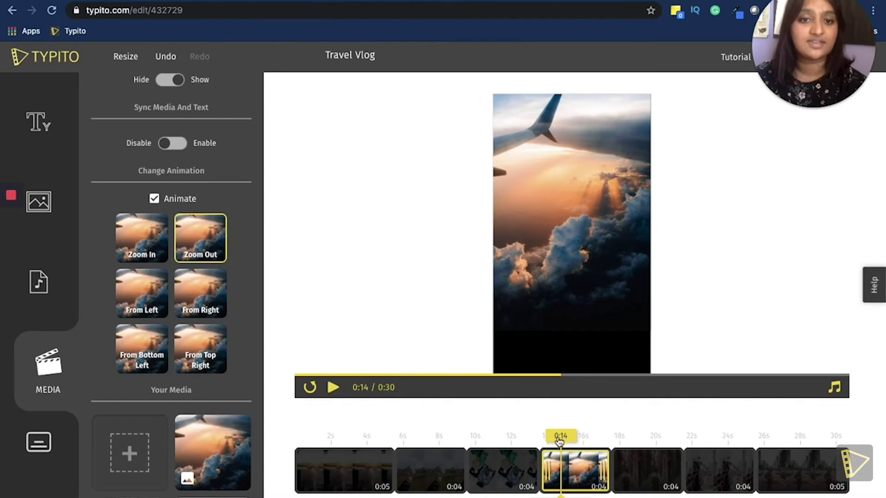
left_click_drag(560, 438, 525, 442)
Play the clips from 0:12, return to the first map clip and open the Text panel.
key("space")
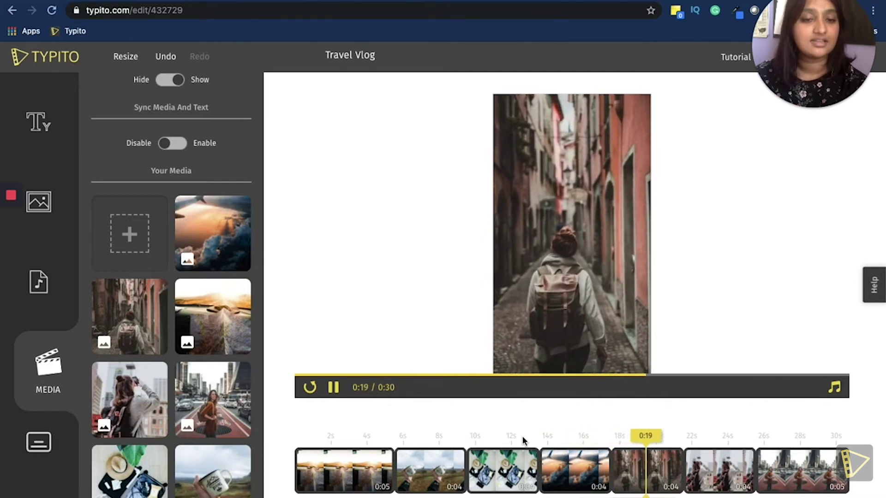
key("space")
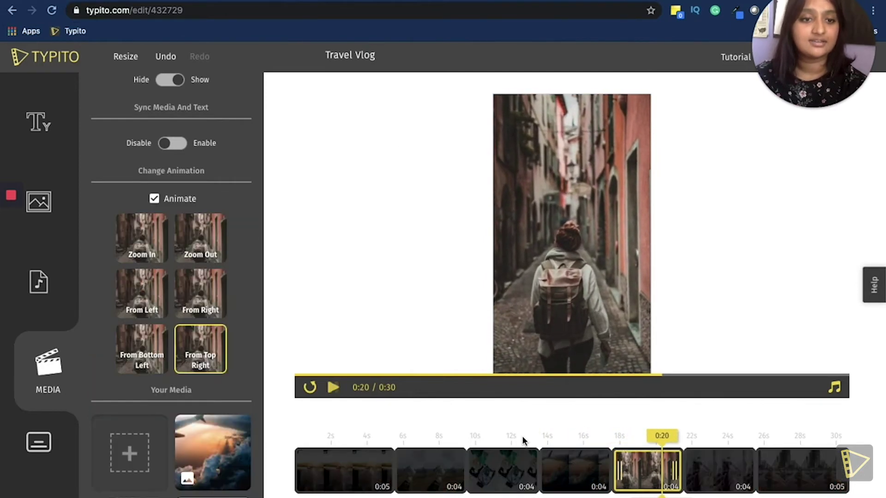
left_click(355, 422)
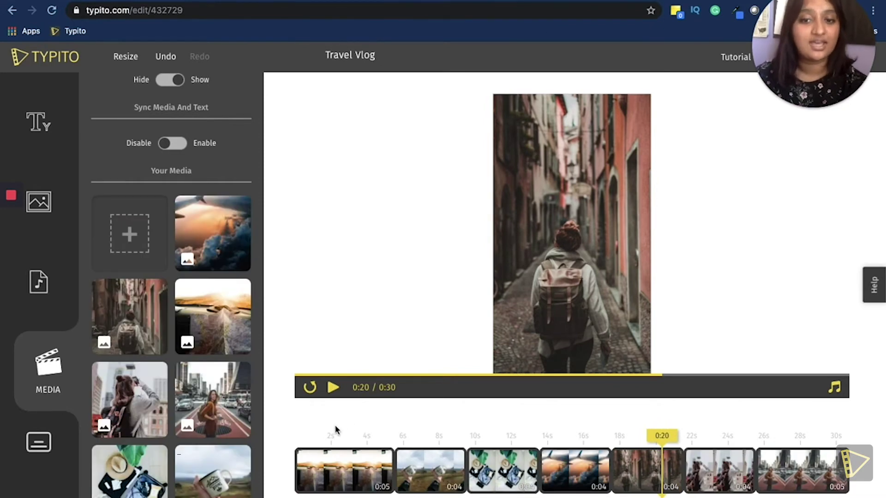
left_click(346, 438)
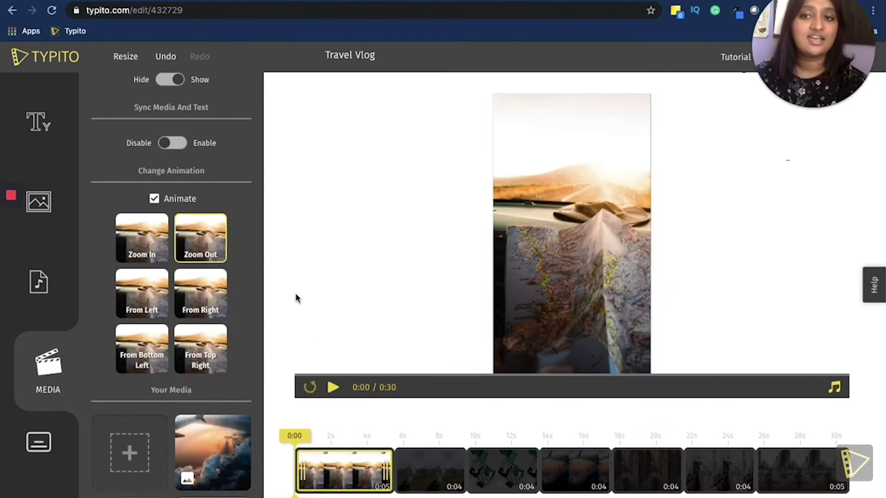
left_click(49, 134)
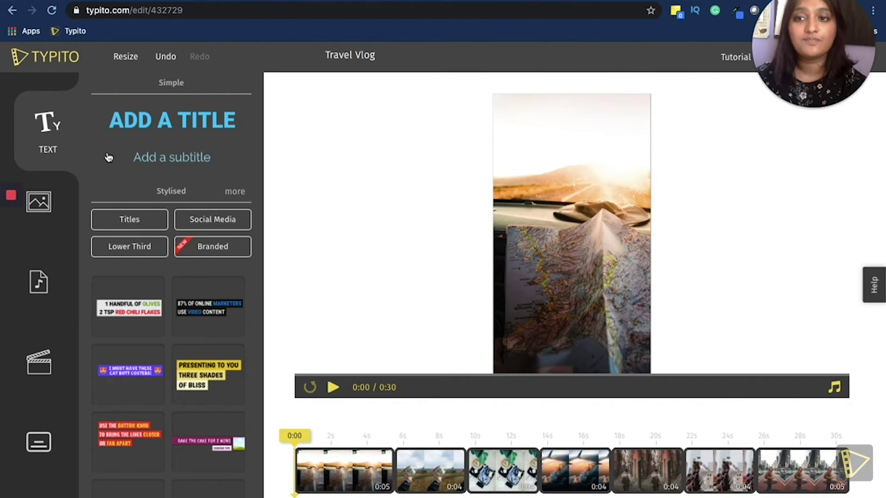
Add and then delete the Constantinople title, and scroll down the title templates list.
left_click(131, 220)
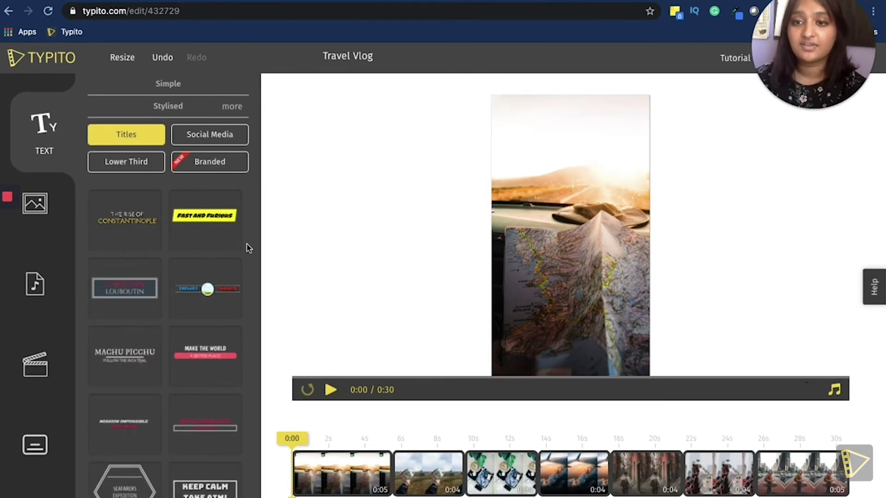
left_click(133, 229)
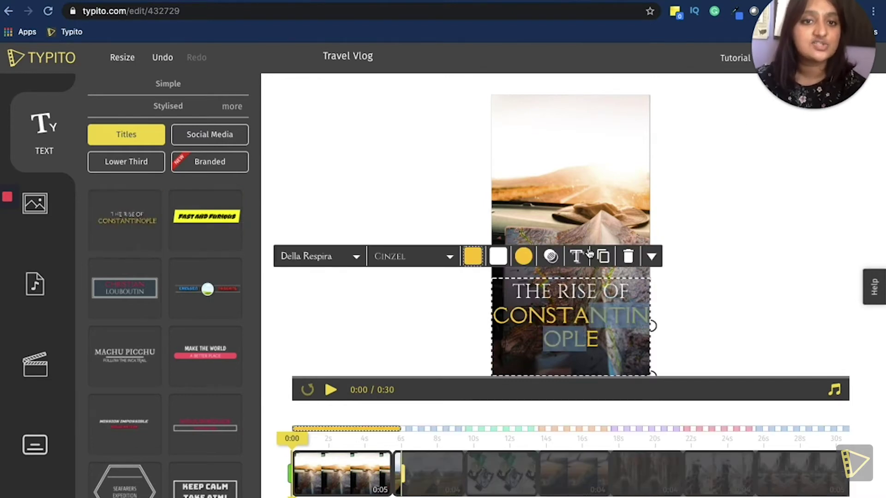
left_click(629, 256)
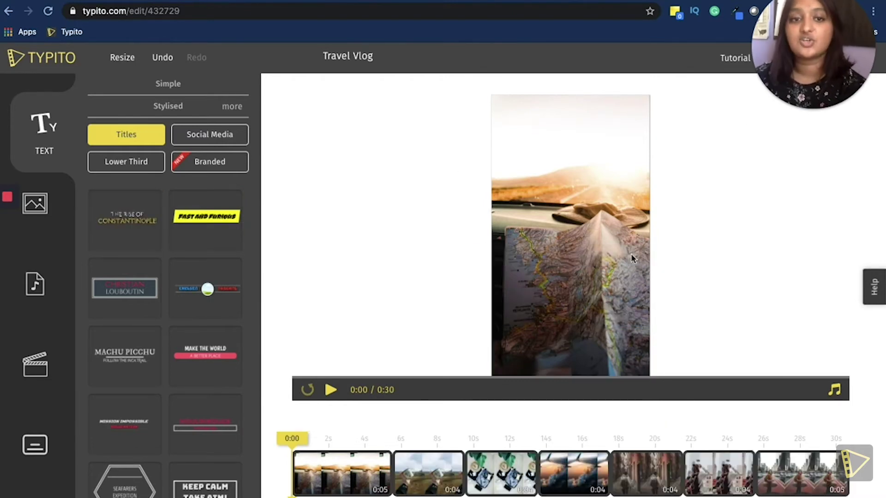
scroll(187, 275, "down", 5)
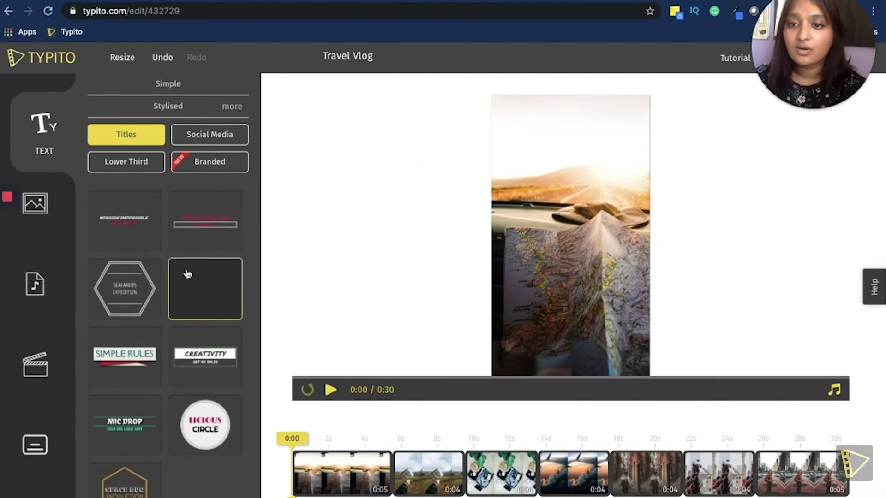
scroll(187, 274, "down", 1)
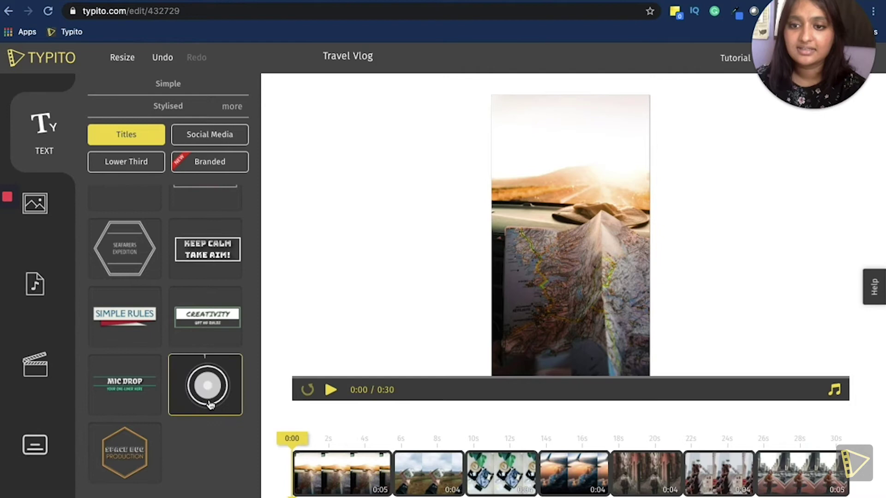
Add the Licious Circle title and retype its words as TRAVEL and VLOG.
left_click(209, 405)
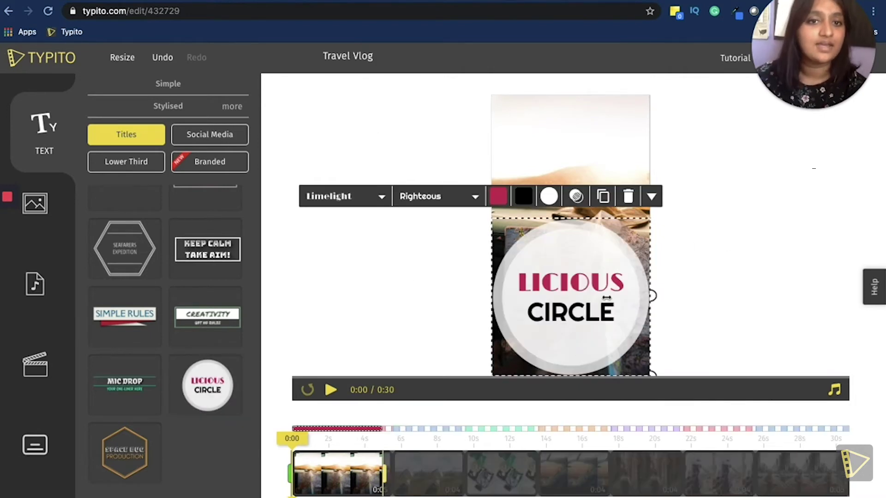
double_click(597, 284)
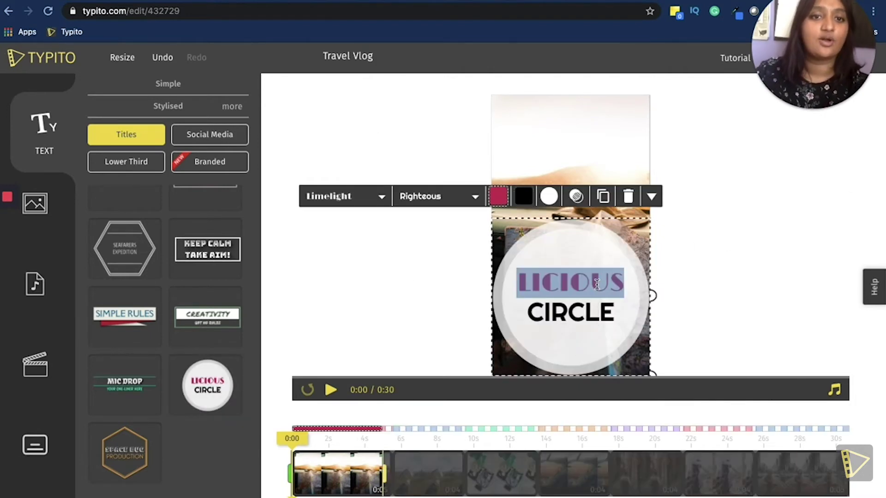
key("BackSpace")
type("TR")
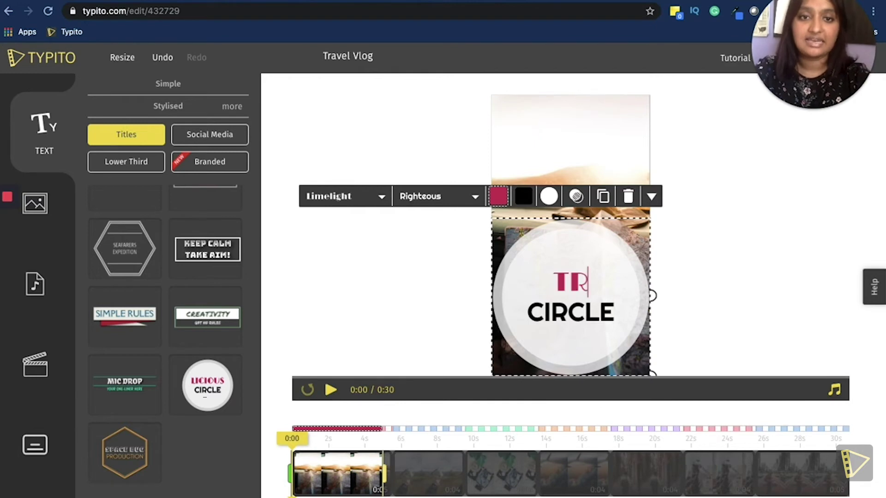
type("AVEL")
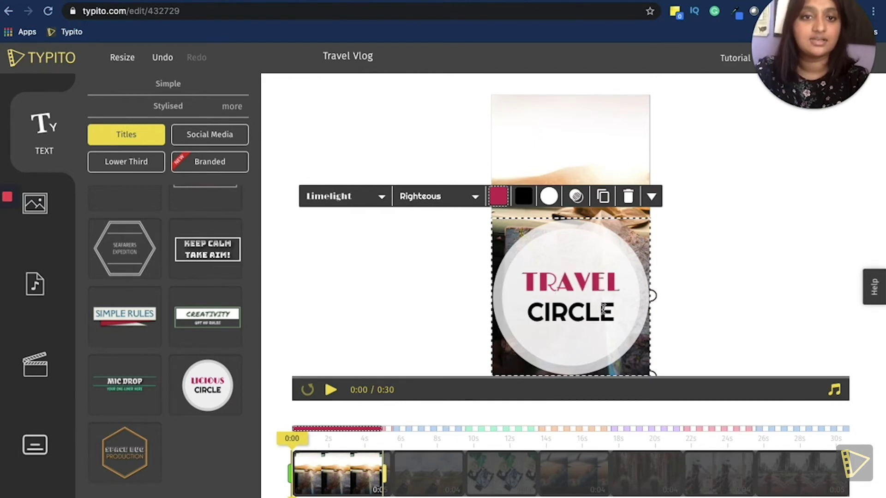
double_click(600, 311)
key("BackSpace")
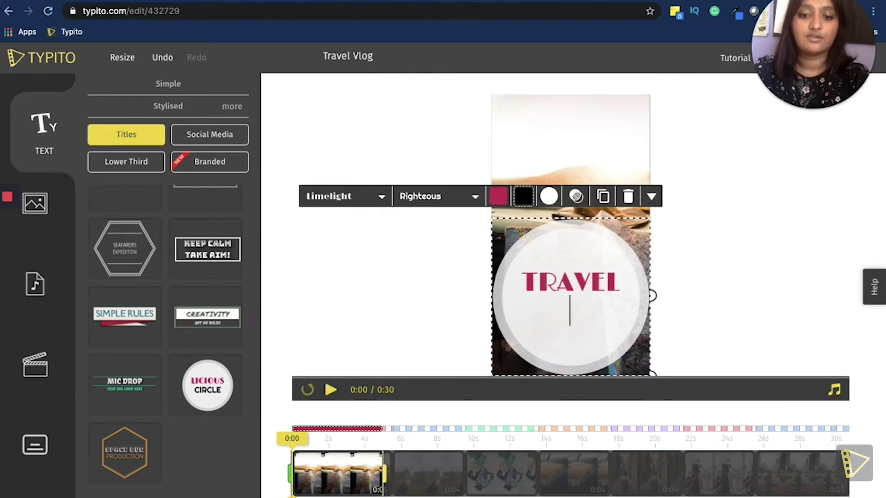
type("VLOG")
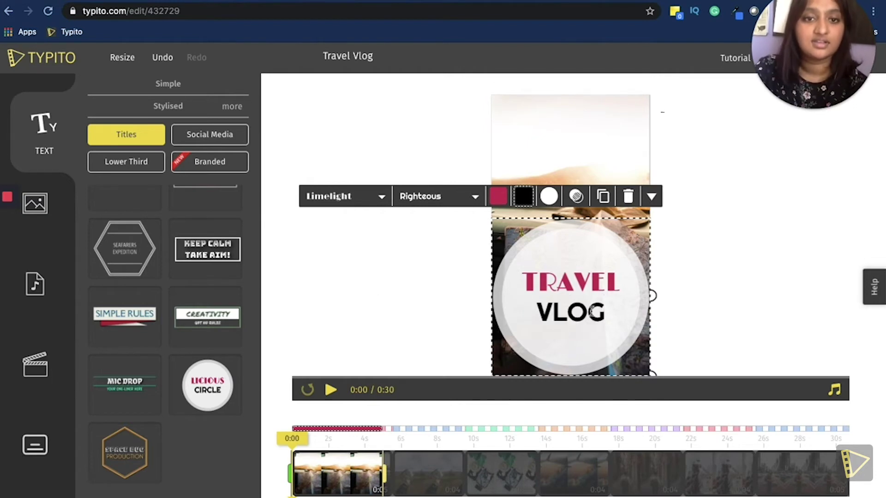
Change the VLOG line's font to Bree Serif.
left_click(452, 199)
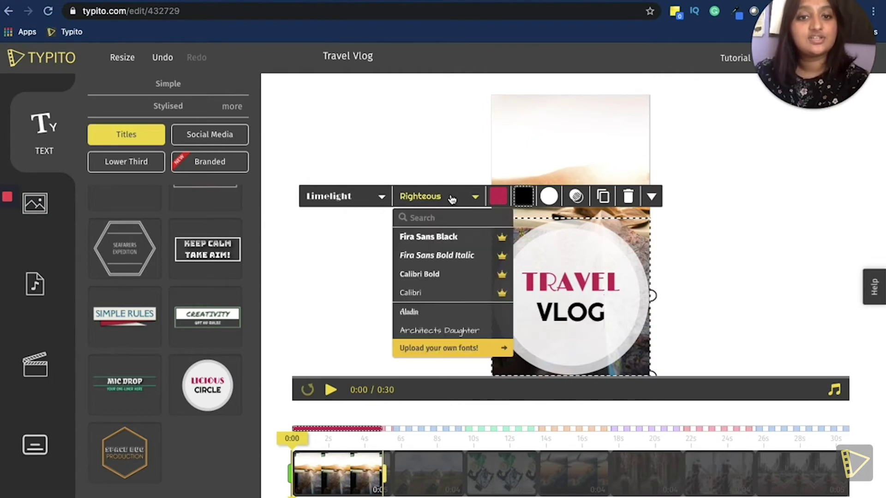
scroll(489, 317, "down", 4)
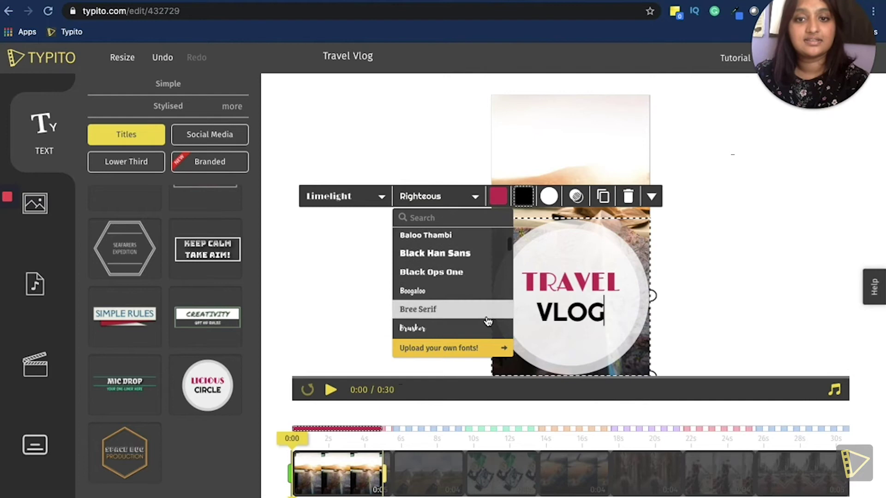
left_click(454, 310)
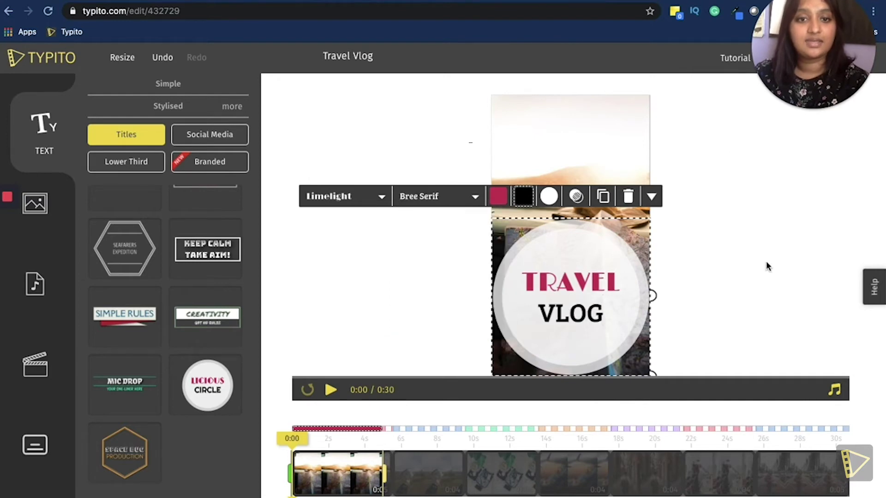
left_click(798, 273)
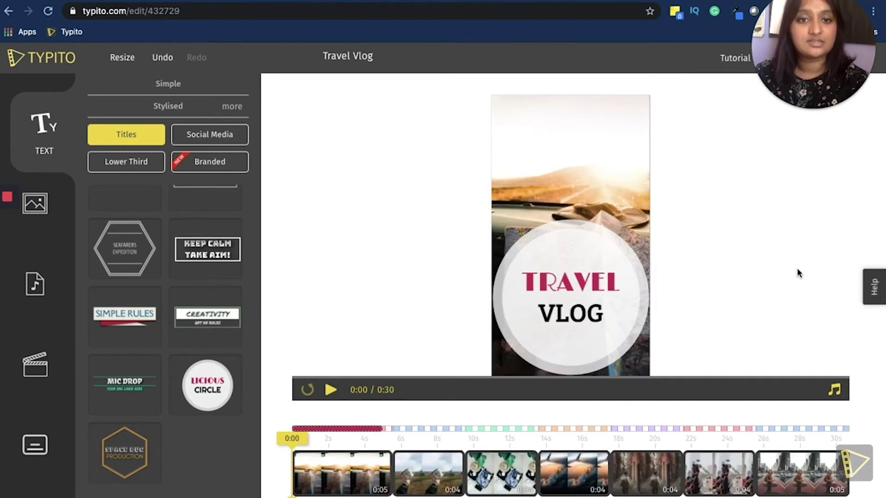
Shrink the TRAVEL VLOG title, centre it on the first photo, and preview the video.
left_click(639, 293)
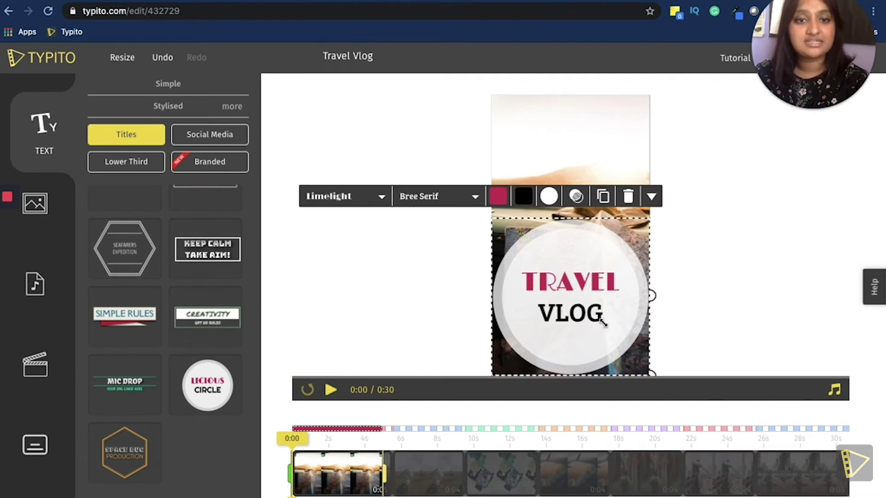
left_click_drag(603, 323, 598, 323)
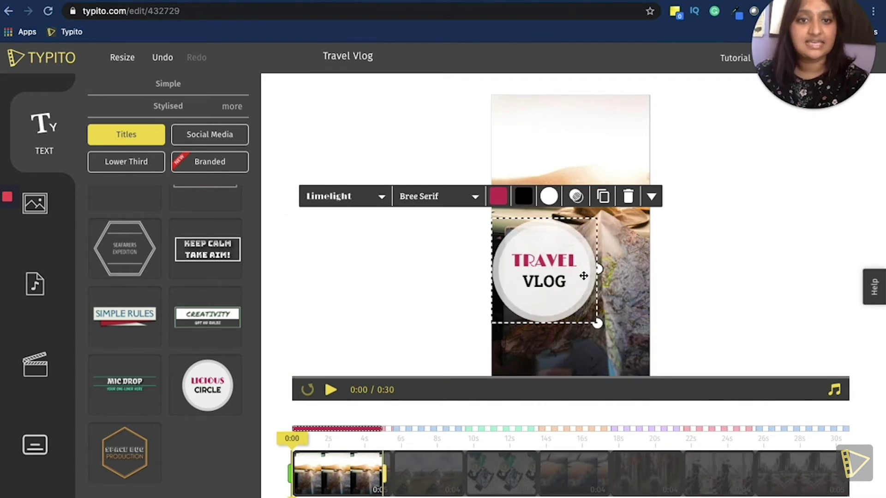
left_click_drag(611, 239, 611, 249)
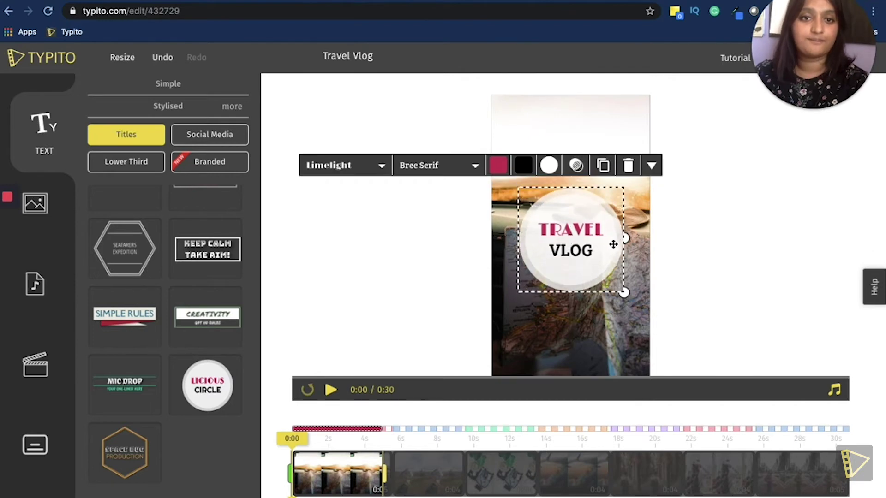
left_click(686, 244)
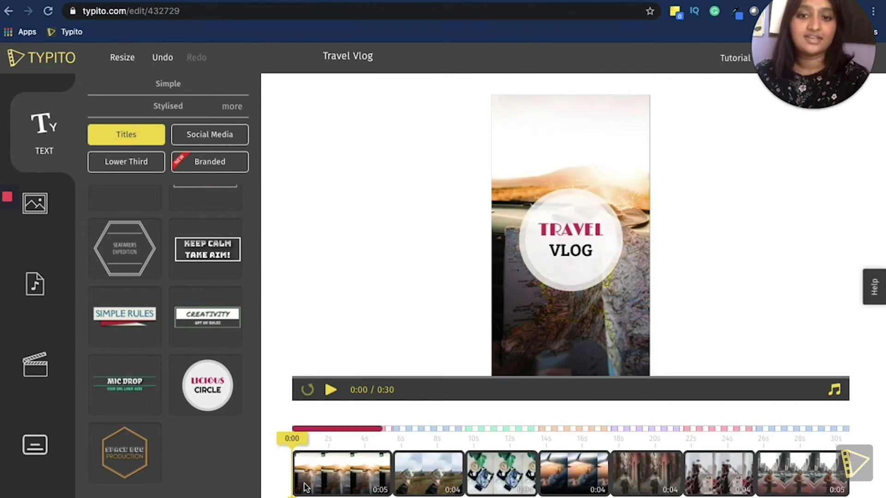
left_click(287, 423)
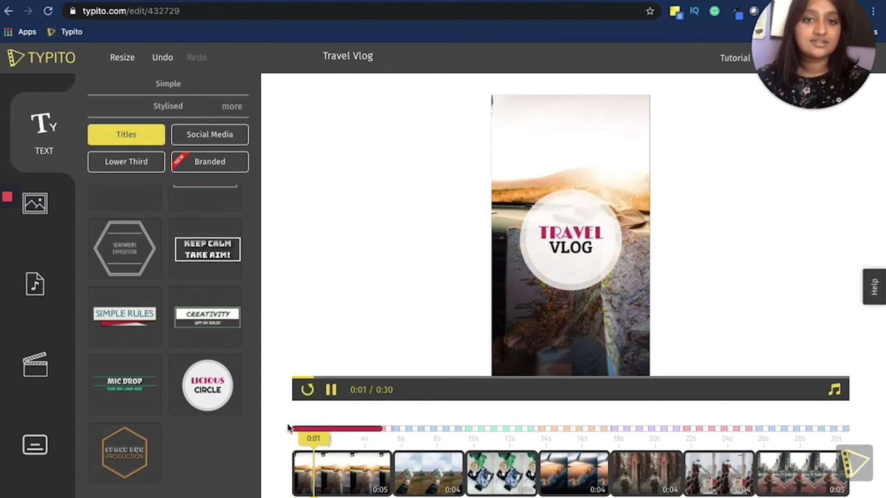
left_click(309, 447)
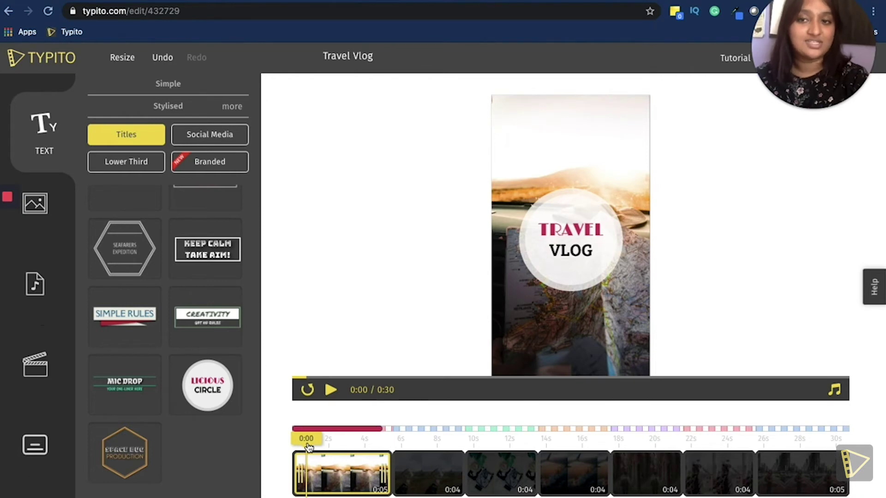
Preview Pacific Sun and Spring In My Step, then apply Pacific Sun as background music.
left_click(32, 295)
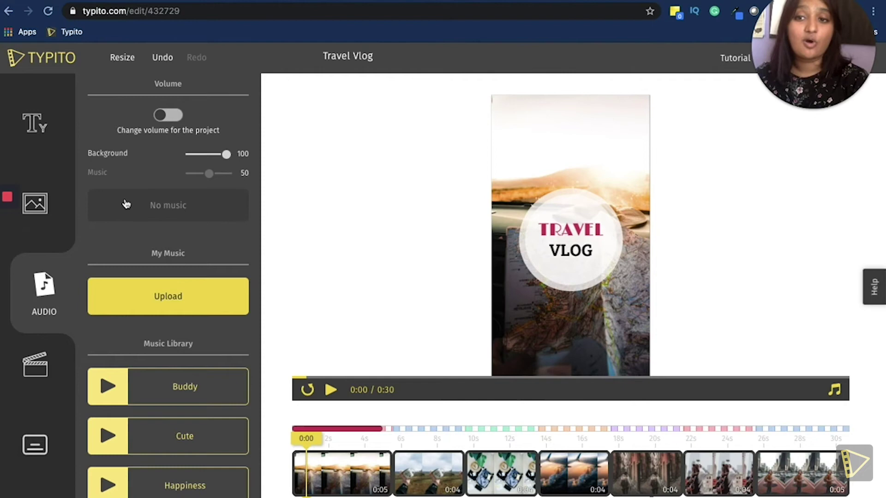
scroll(217, 233, "down", 2)
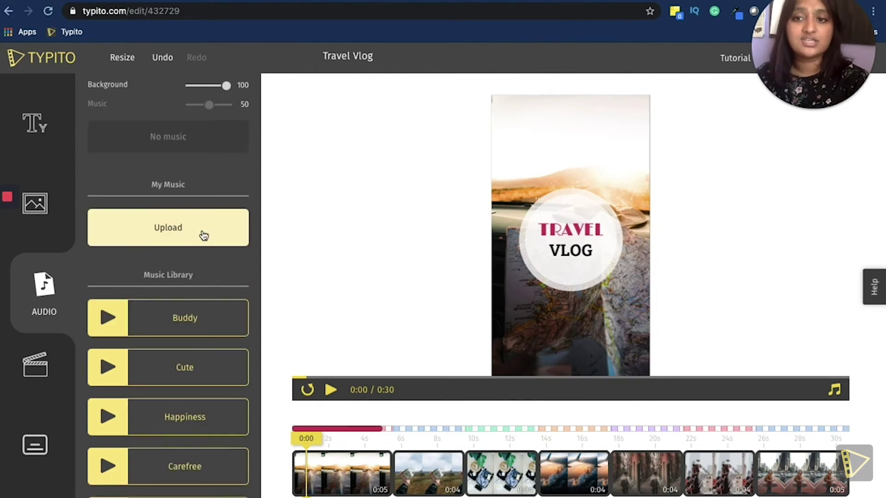
scroll(204, 235, "down", 4)
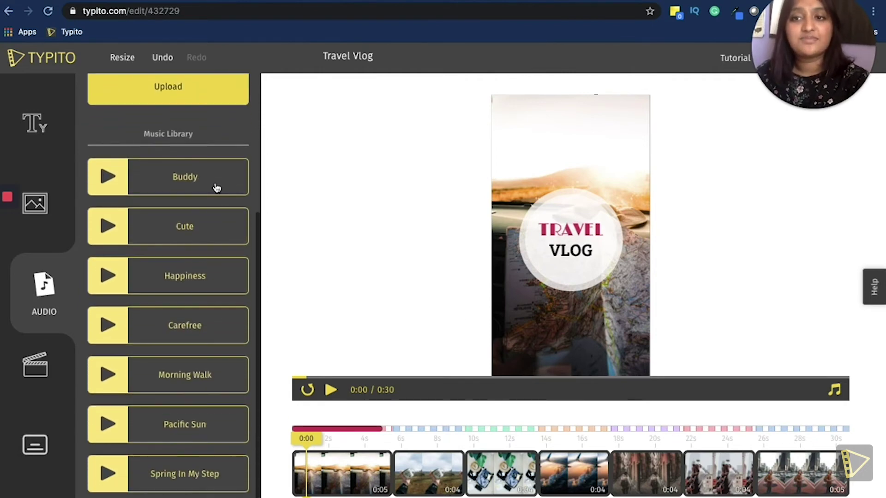
scroll(239, 121, "down", 1)
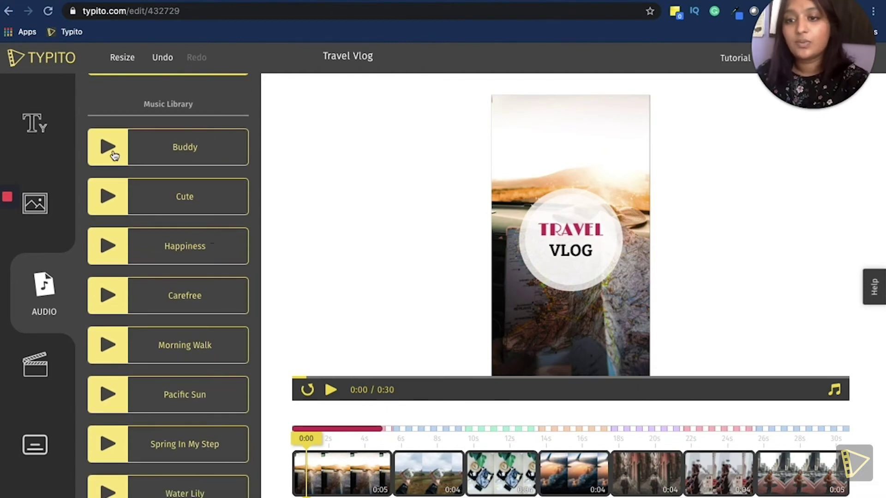
left_click(109, 394)
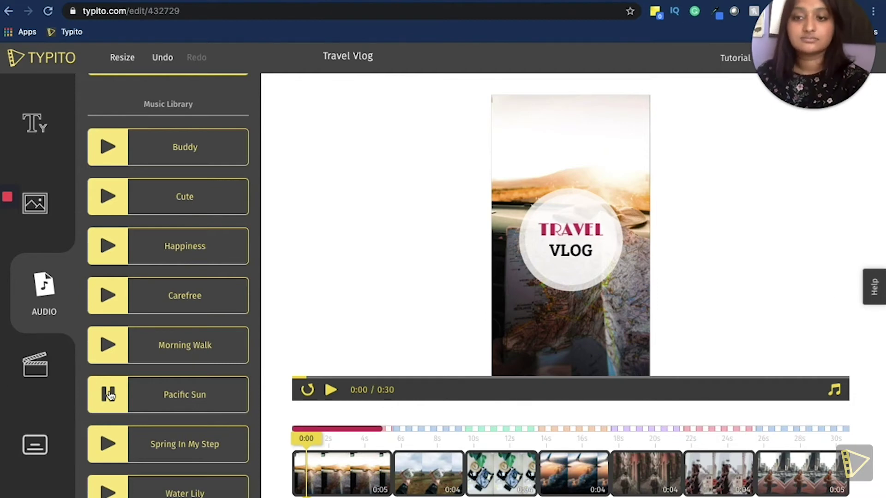
left_click(109, 444)
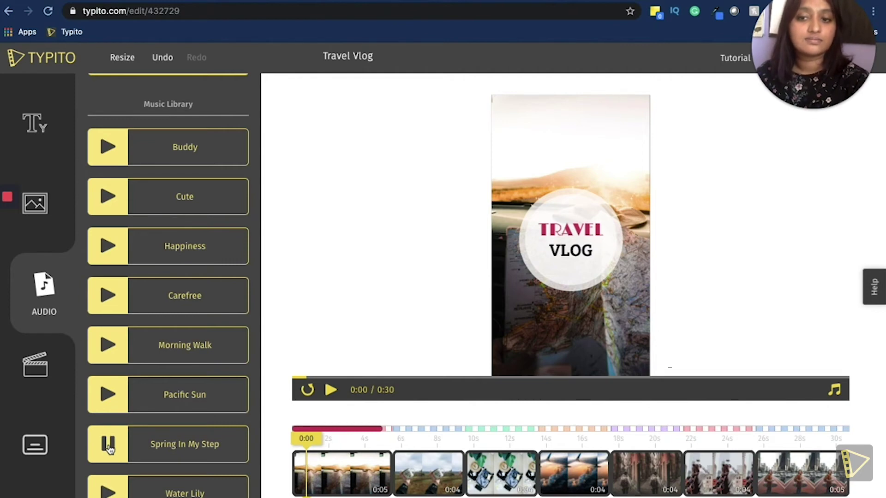
left_click(110, 447)
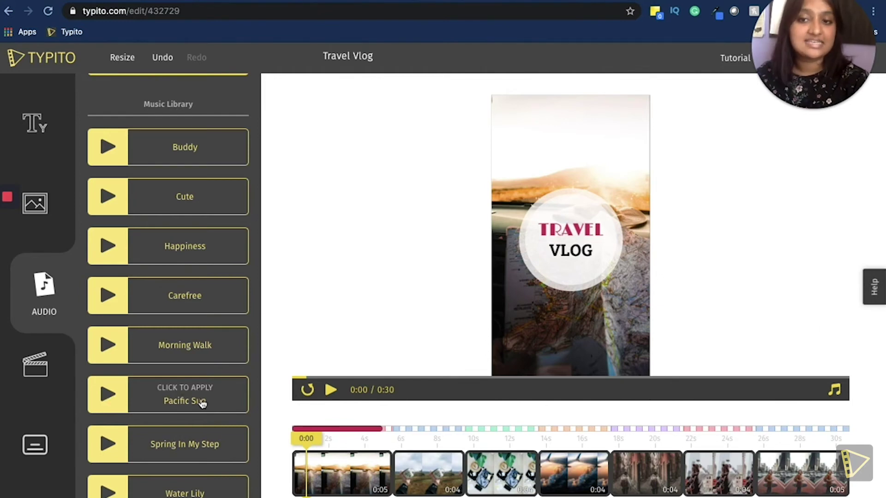
left_click(185, 403)
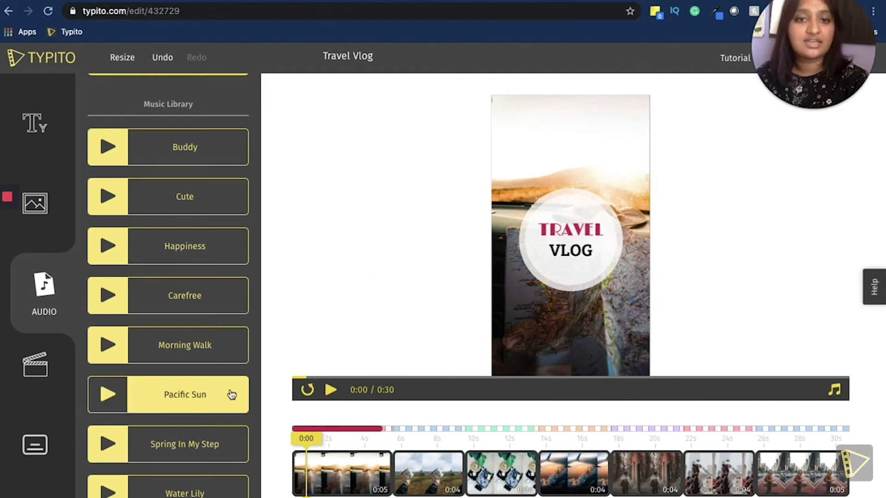
Play the video from the start with its Pacific Sun music, pausing around 0:10.
left_click(304, 466)
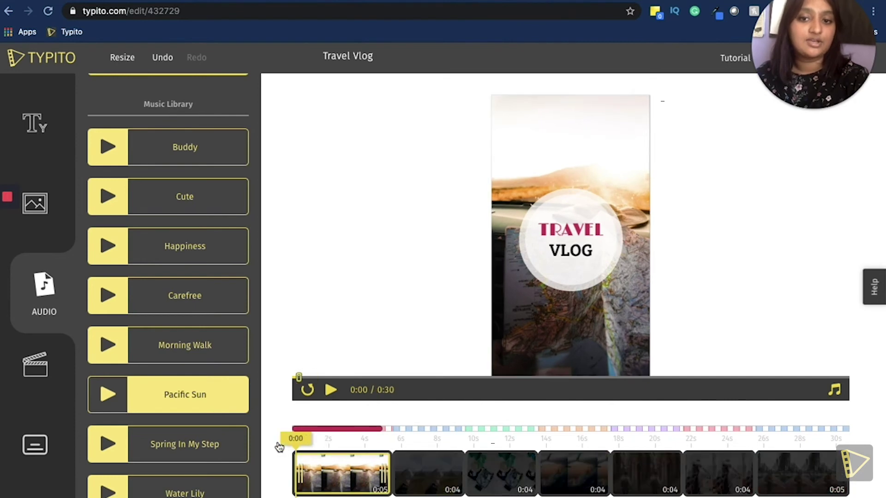
left_click(330, 392)
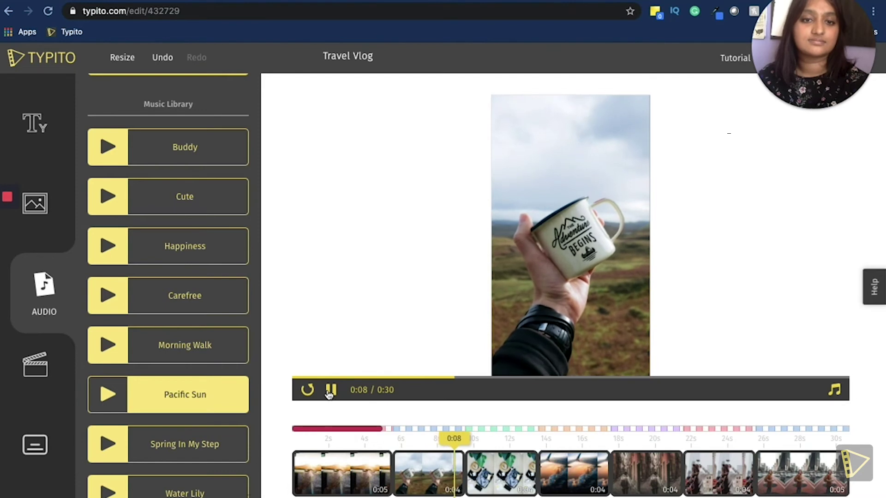
left_click(330, 391)
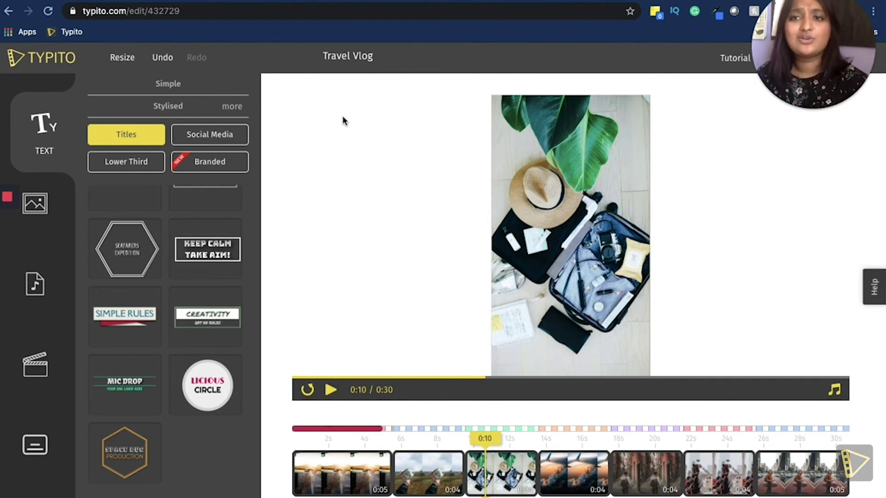
Resize the video to YouTube Widescreen 16:9.
left_click(122, 59)
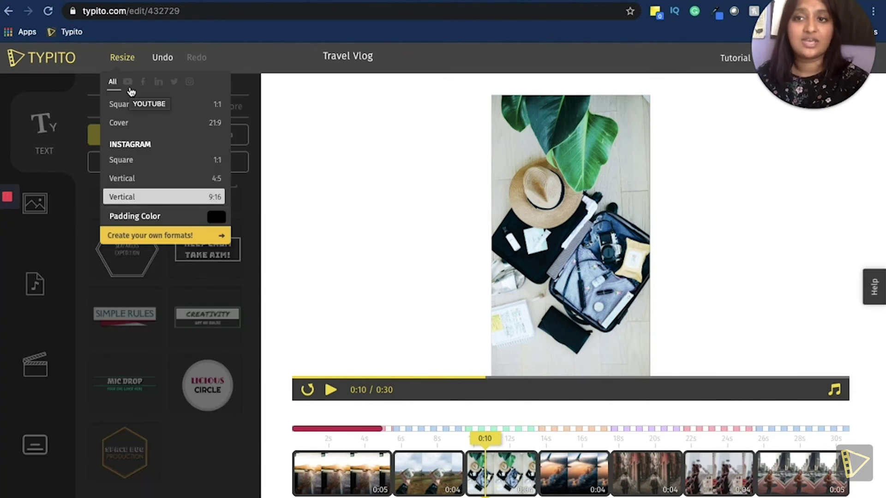
left_click(128, 83)
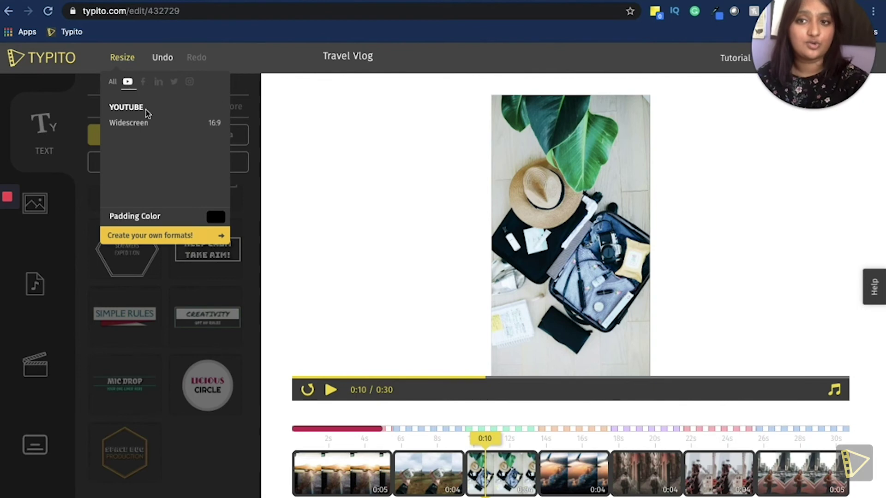
left_click(141, 129)
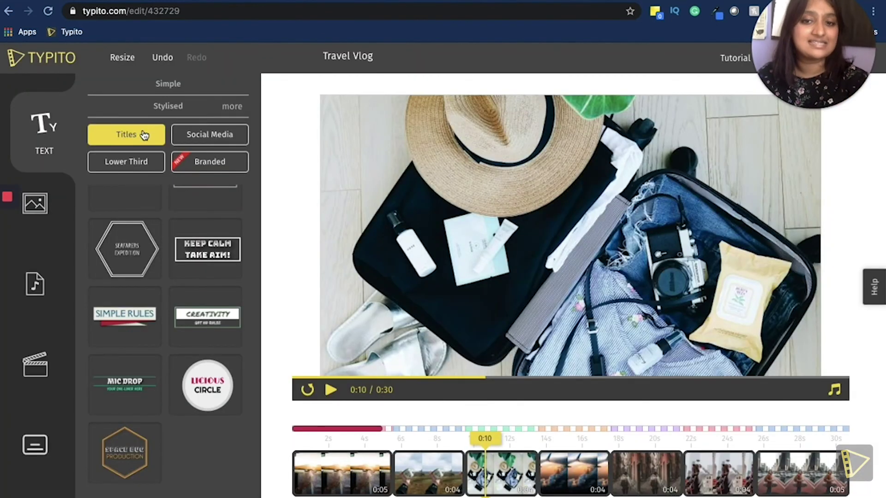
Zoom the suitcase photo out two steps to fit the widescreen frame.
left_click(445, 447)
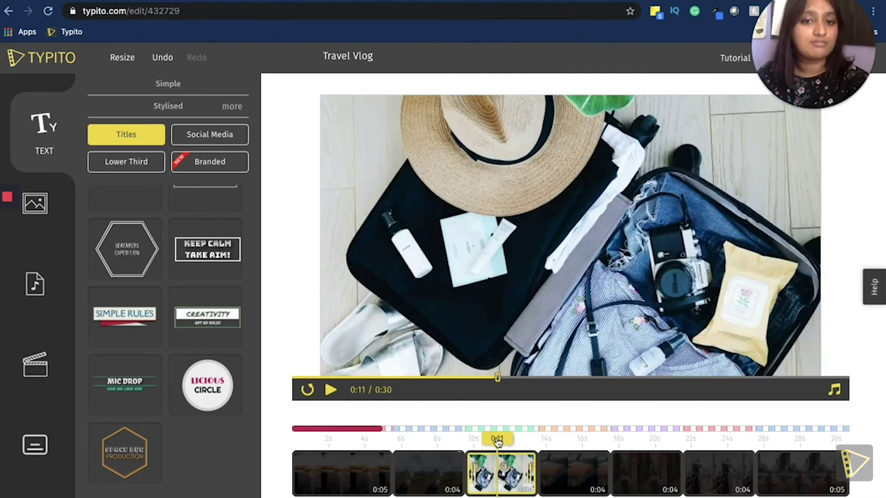
left_click(478, 444)
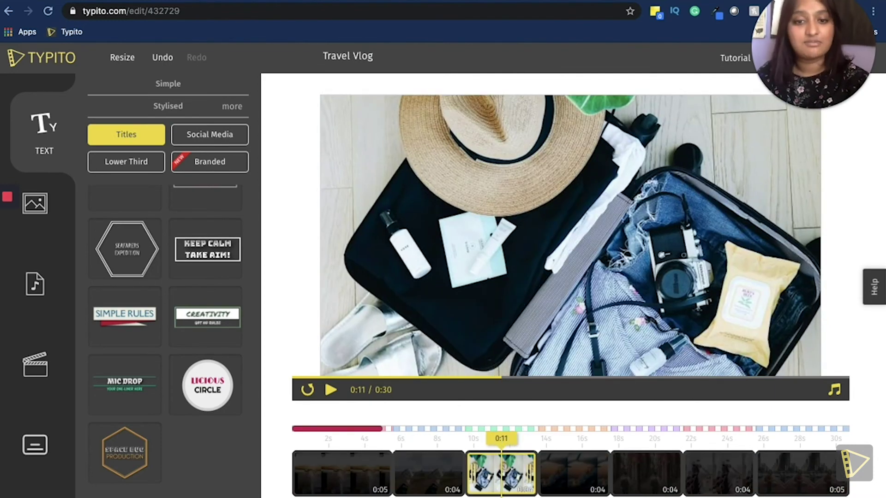
left_click(354, 73)
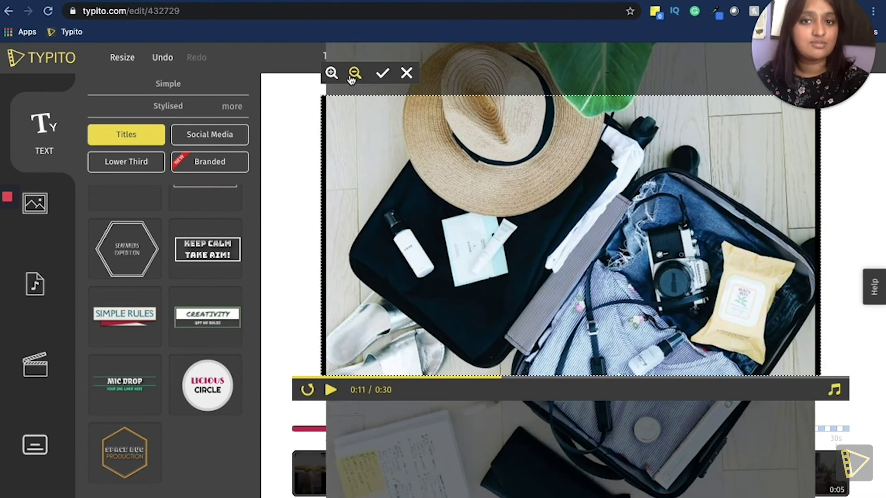
left_click(354, 73)
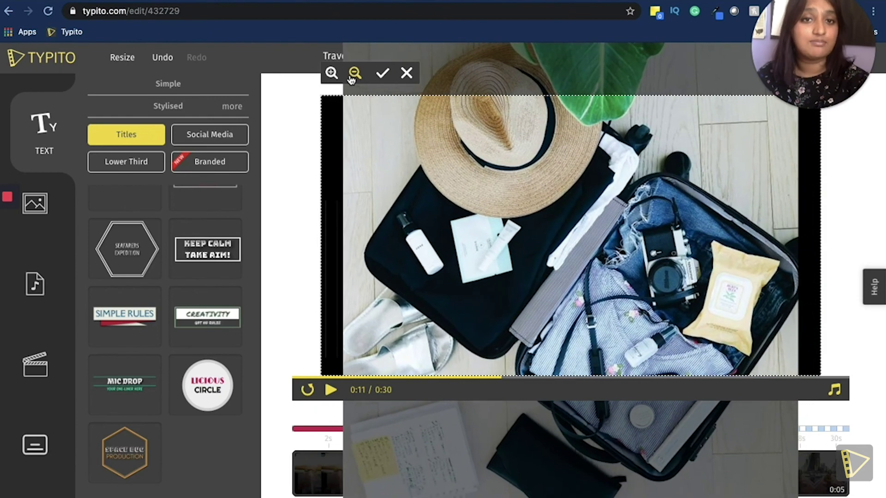
left_click(382, 72)
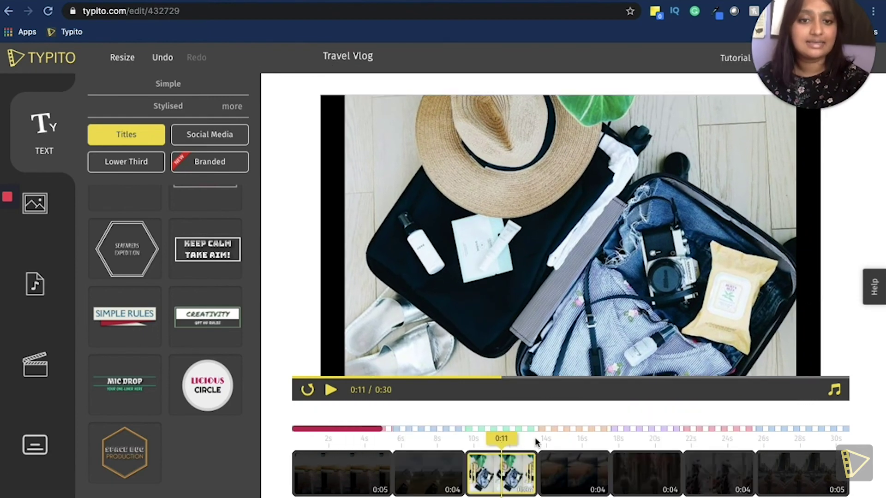
left_click_drag(535, 442, 688, 449)
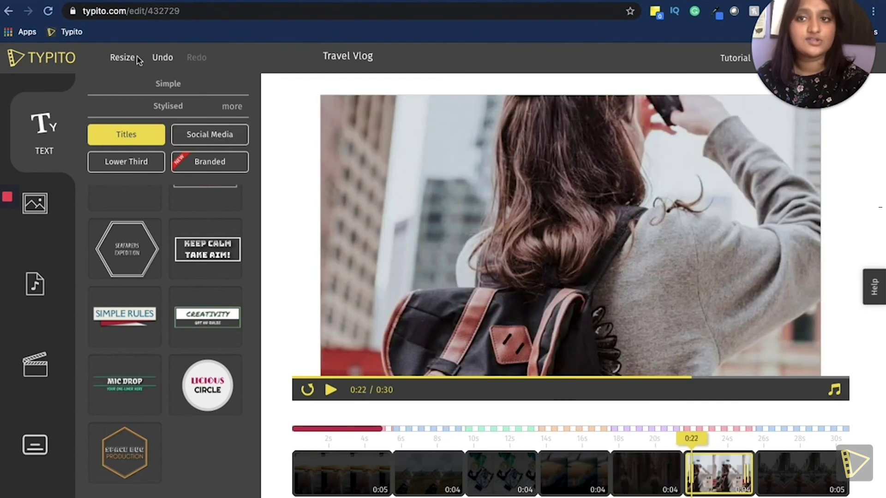
Switch the video back to Instagram Vertical 9:16 and play it through.
left_click(122, 58)
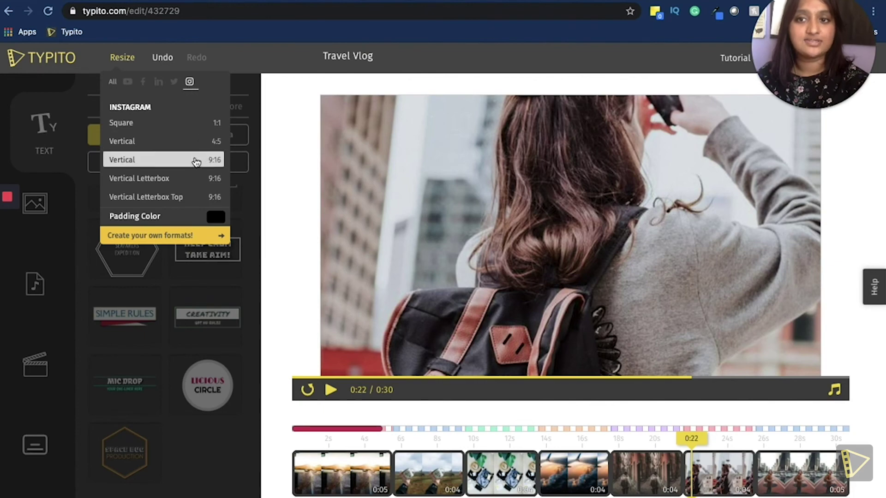
left_click(194, 159)
left_click(685, 377)
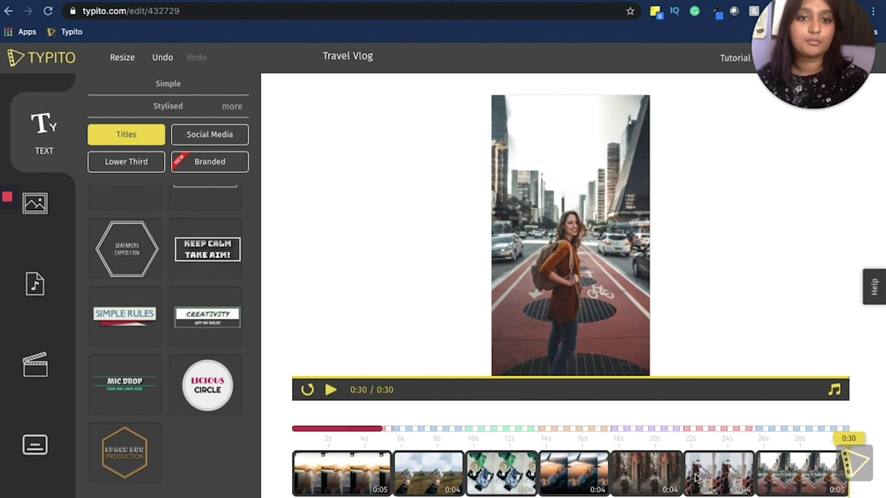
Export the Travel Vlog, play the exported preview briefly, then return to editing.
left_click(834, 59)
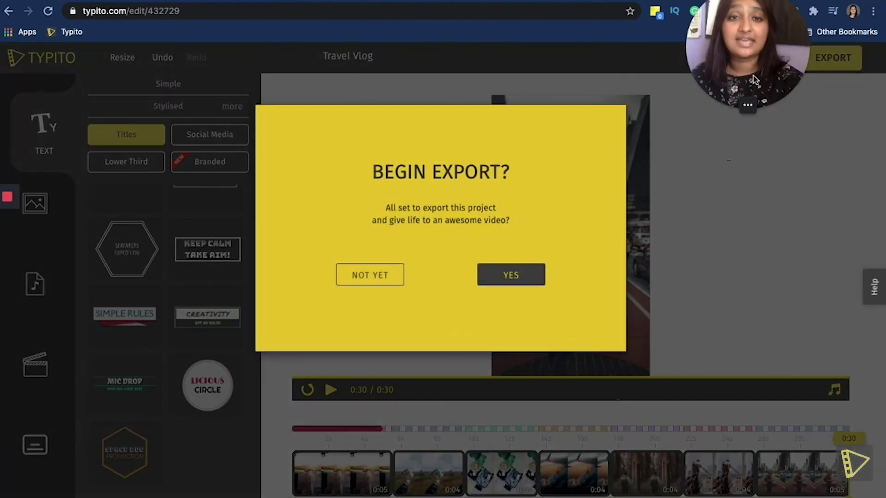
left_click(504, 279)
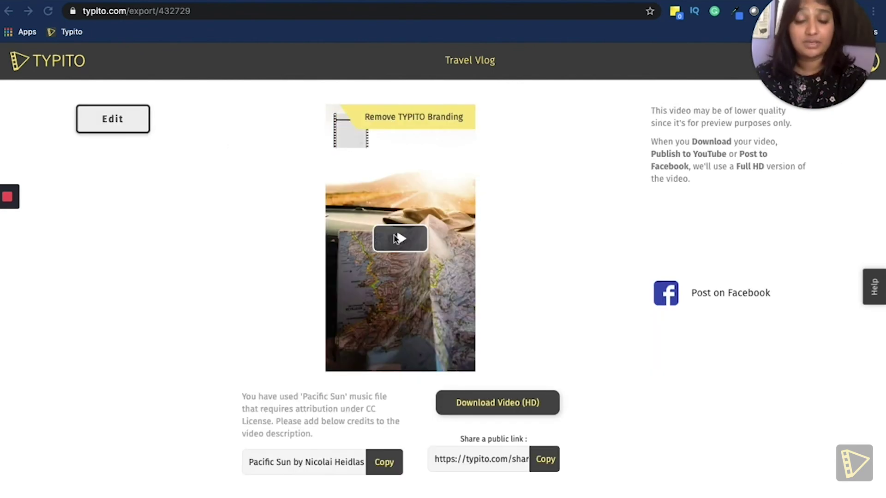
left_click(408, 239)
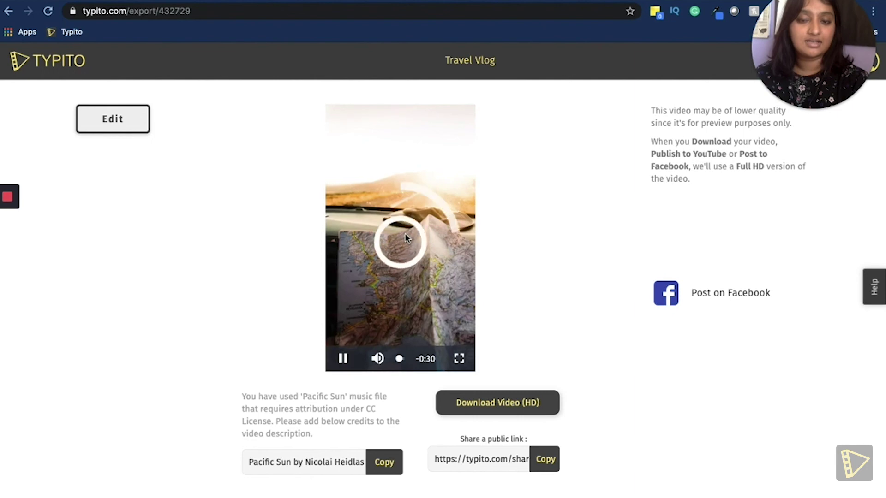
left_click(343, 359)
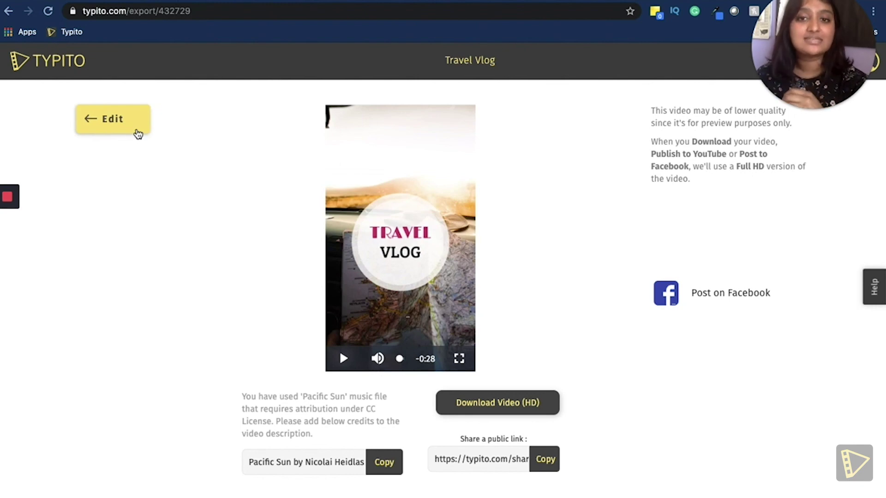
left_click(137, 133)
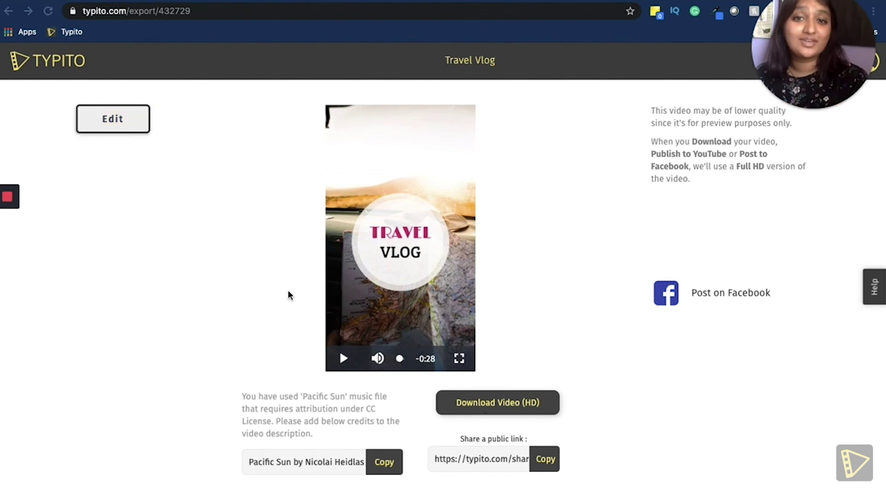